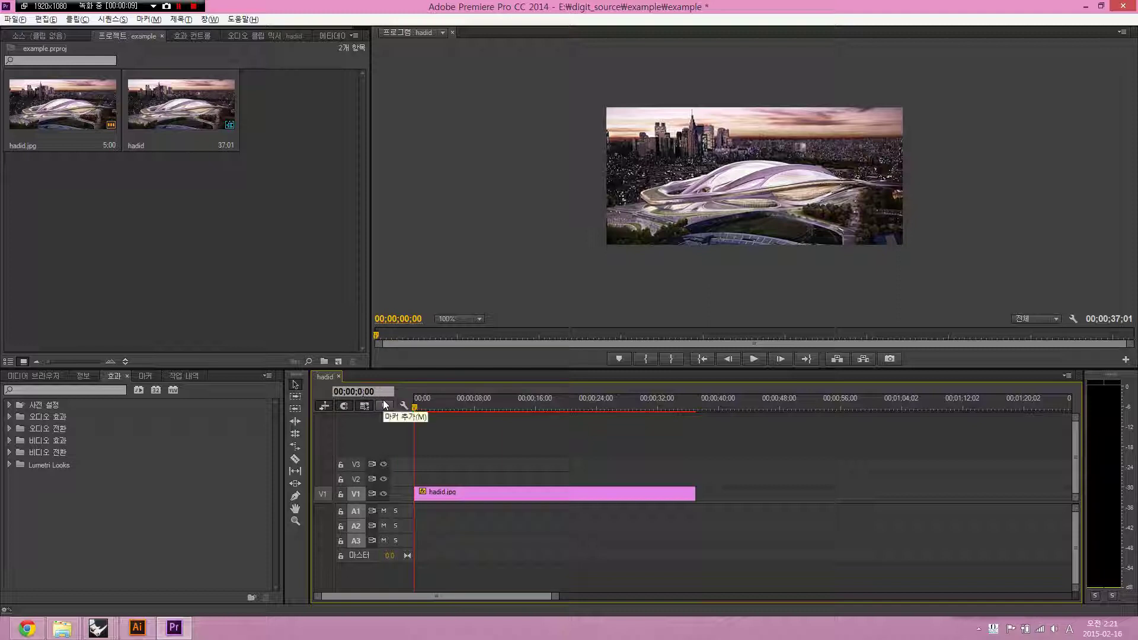
Step: Place the hadid sequence playhead at exactly 5 seconds (00;00;05;00)
key("Return")
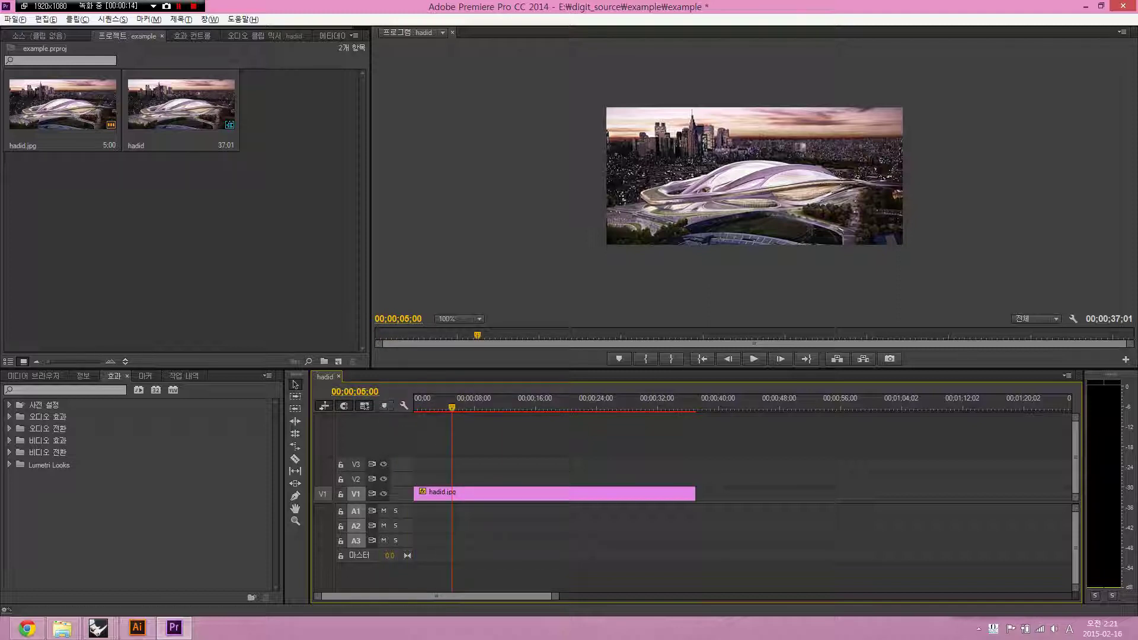
left_click(364, 392)
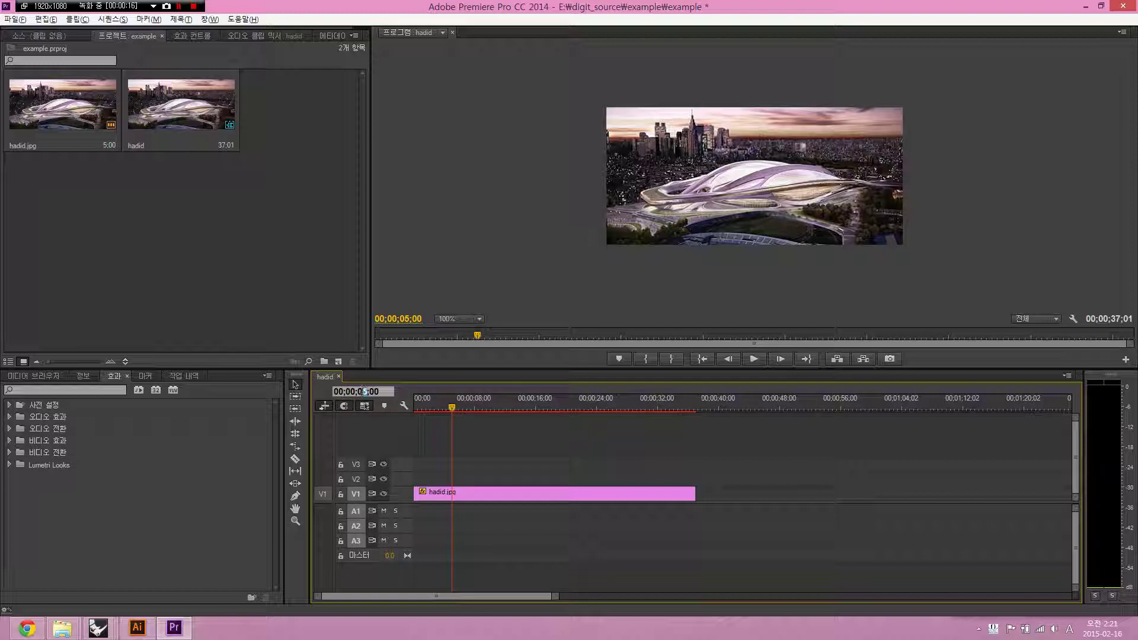
left_click(375, 403)
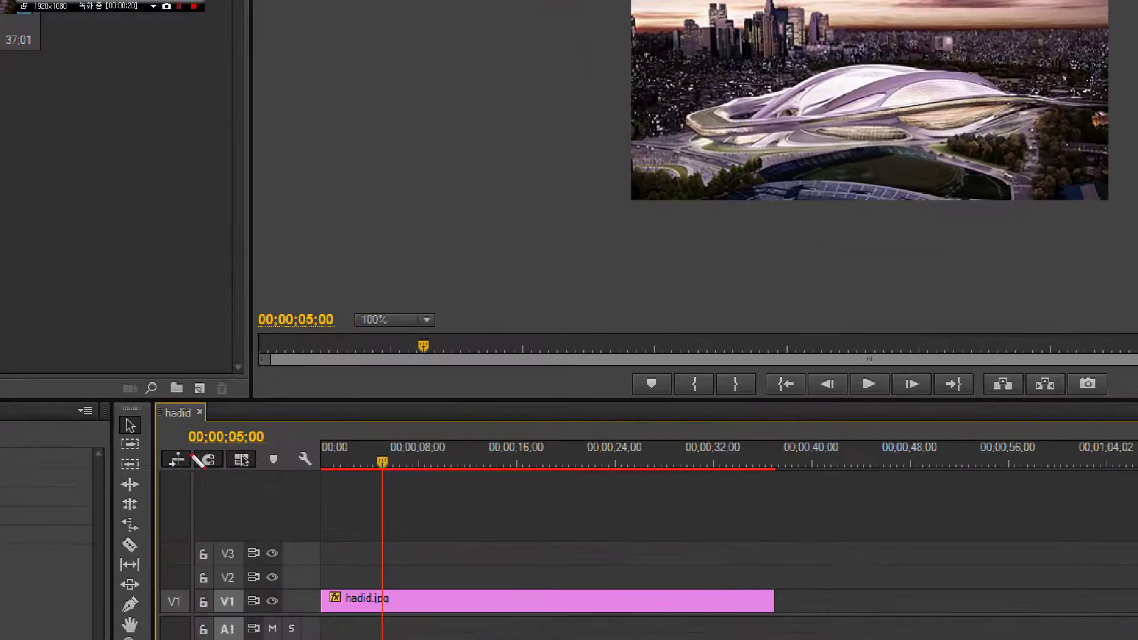
left_click_drag(233, 413, 254, 403)
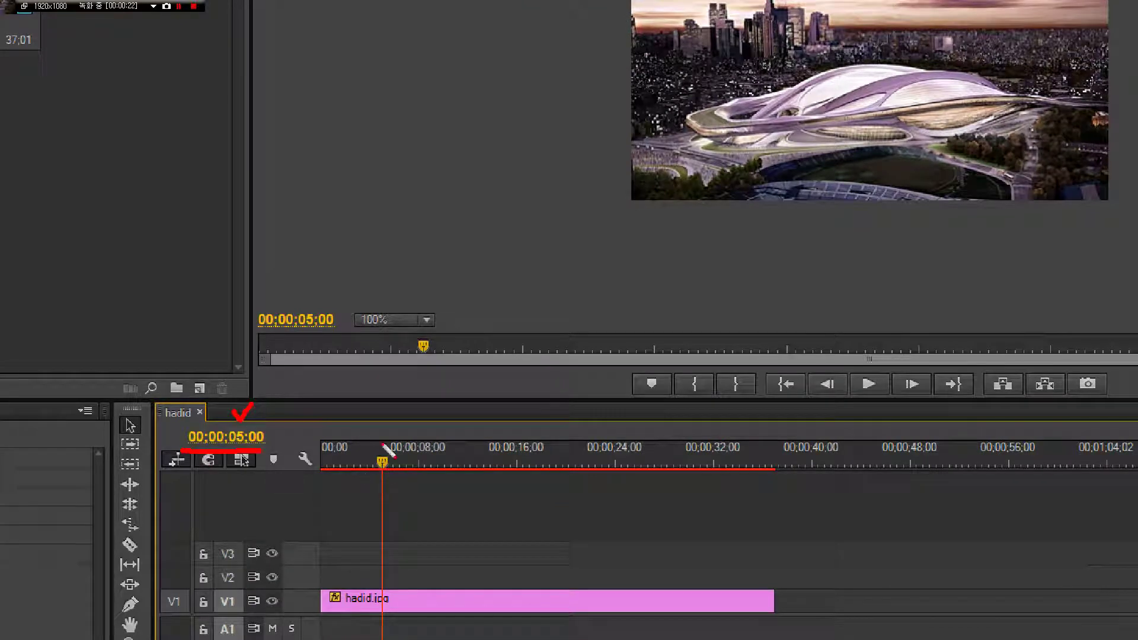
left_click_drag(382, 408, 381, 442)
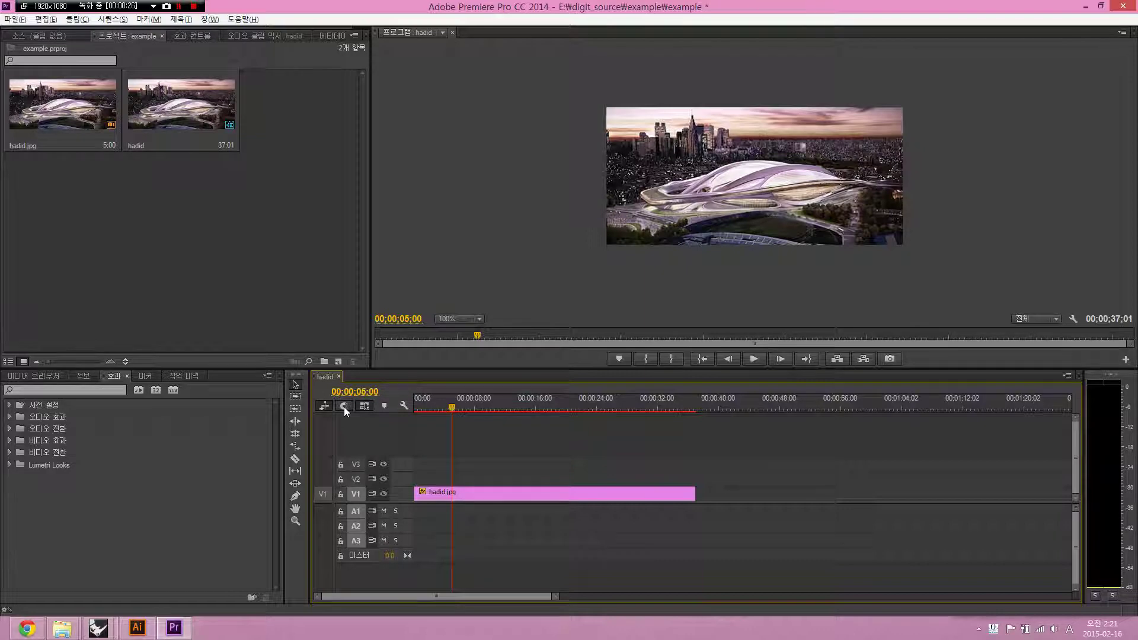
Step: Trim the end of hadid.jpg to the playhead so it lasts 00;00;05;00, and preview it
left_click_drag(692, 490, 449, 492)
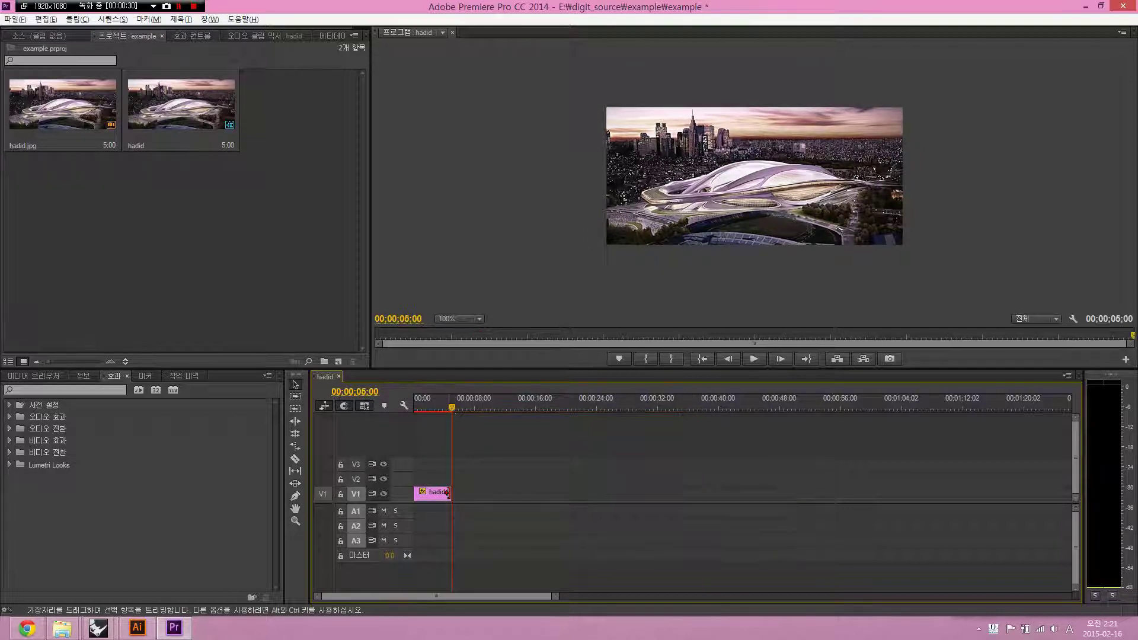
key("space")
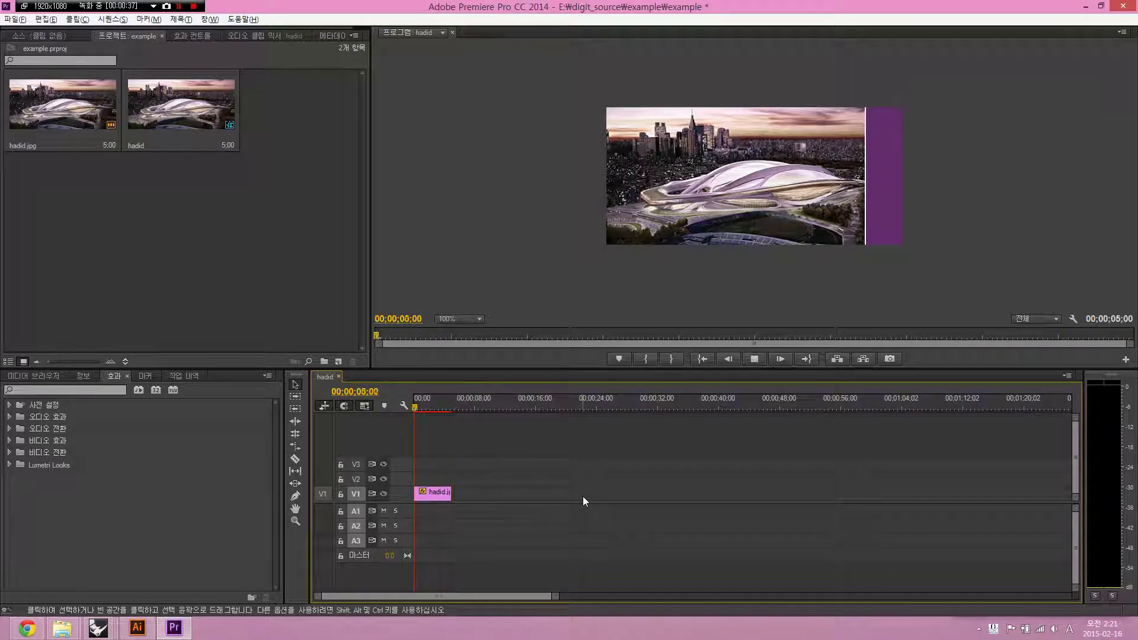
key("space")
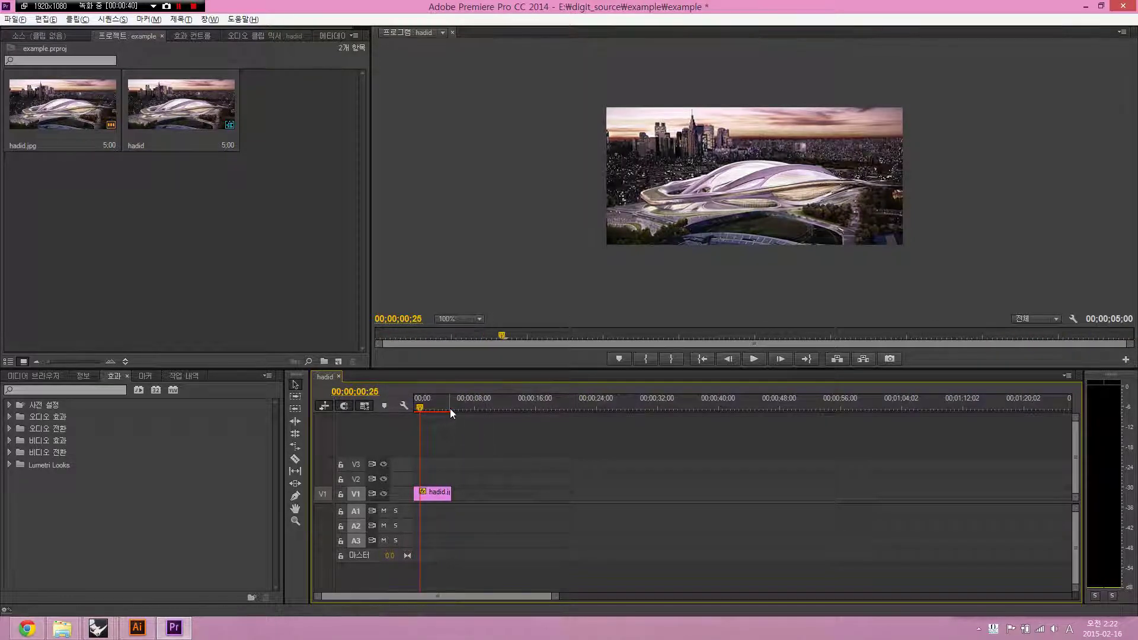
Step: Zoom the timeline in on the 5-second hadid.jpg clip, rewind to the start, and select the clip
left_click(449, 408)
scroll(433, 483, "up", 3)
scroll(433, 483, "up", 2)
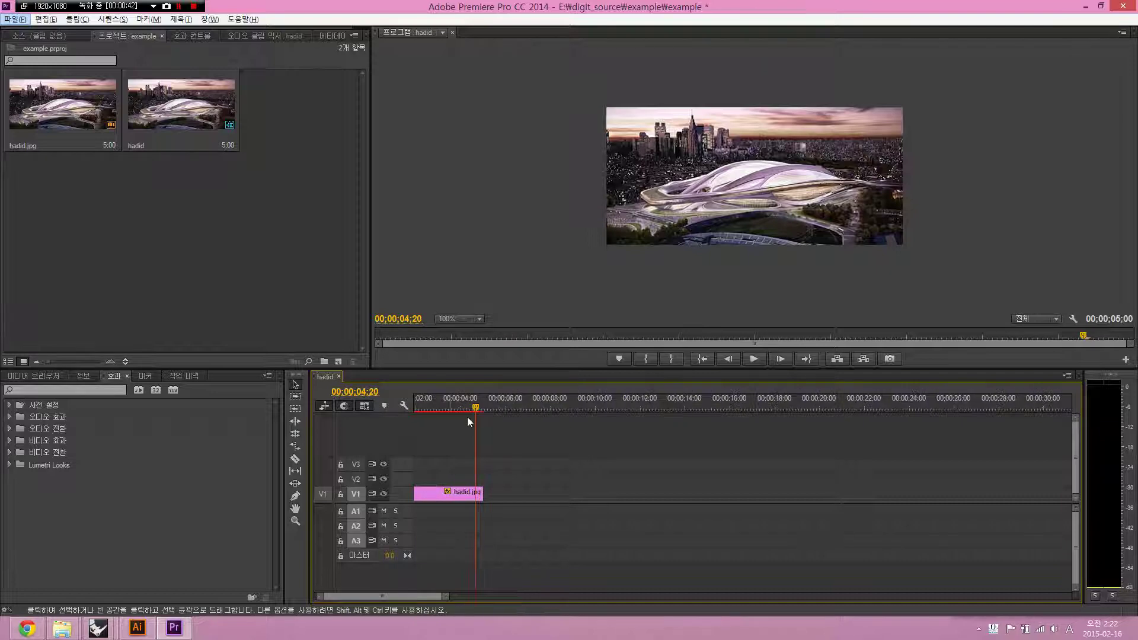
left_click_drag(478, 407, 380, 402)
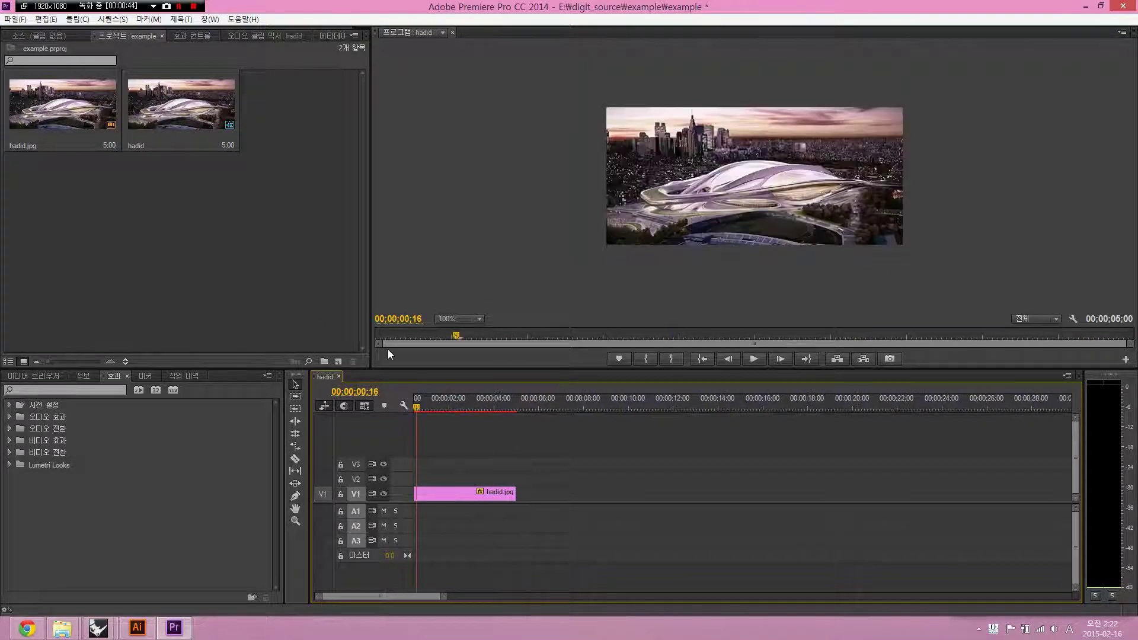
key("Home")
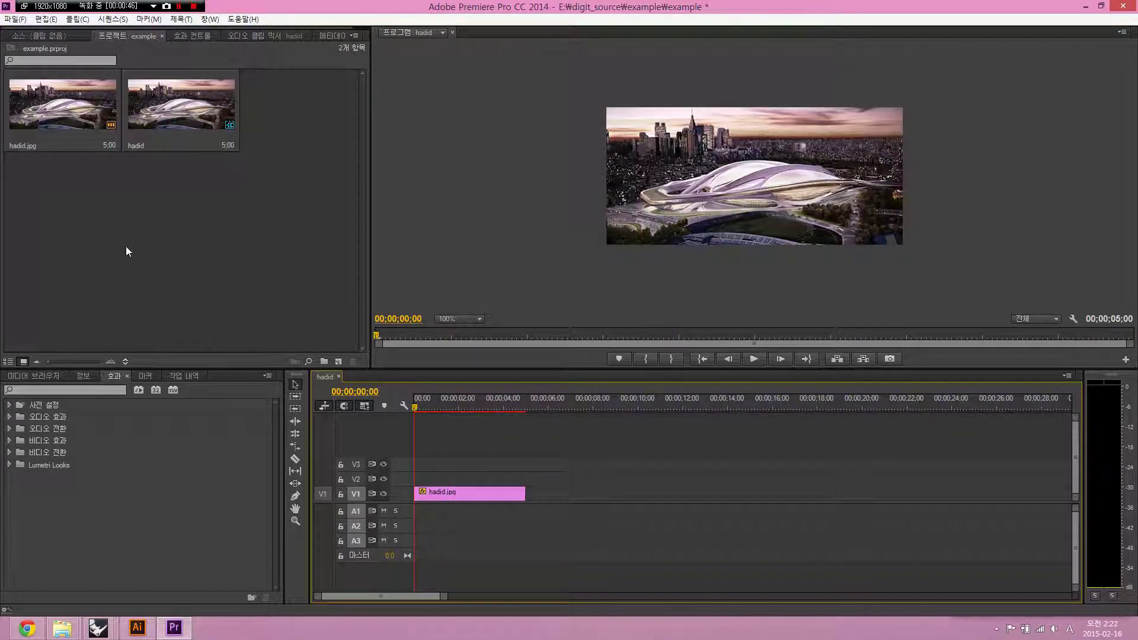
left_click(126, 247)
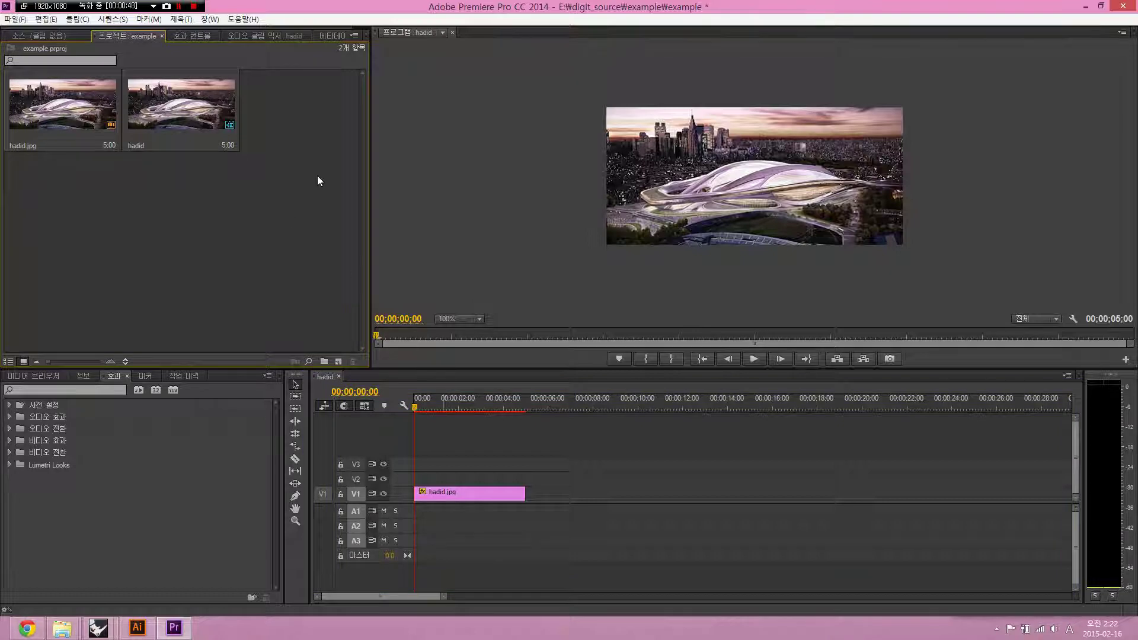
left_click(478, 491)
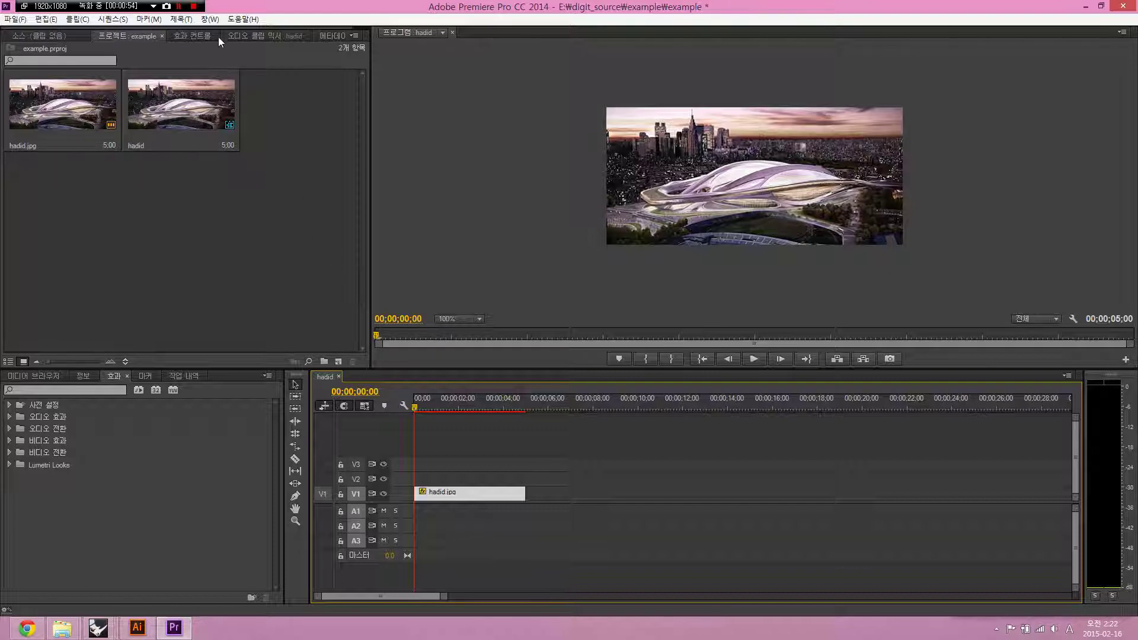
Step: Show the Motion and Opacity settings for hadid.jpg in Effect Controls, with the playhead at 00;00;01;22
left_click(195, 36)
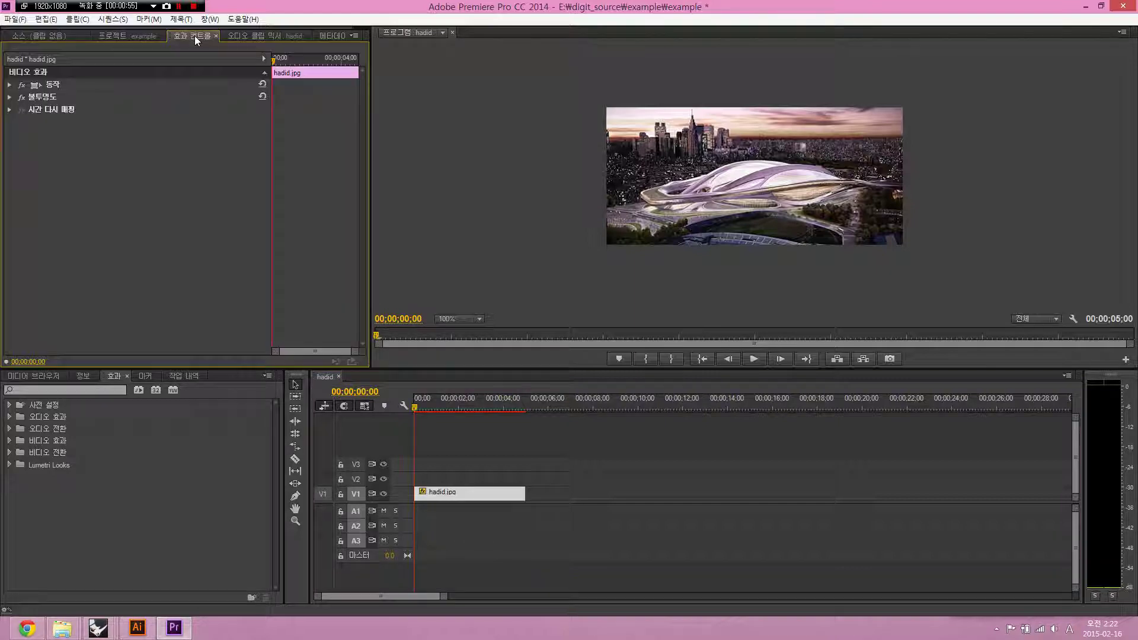
left_click(471, 475)
left_click(471, 499)
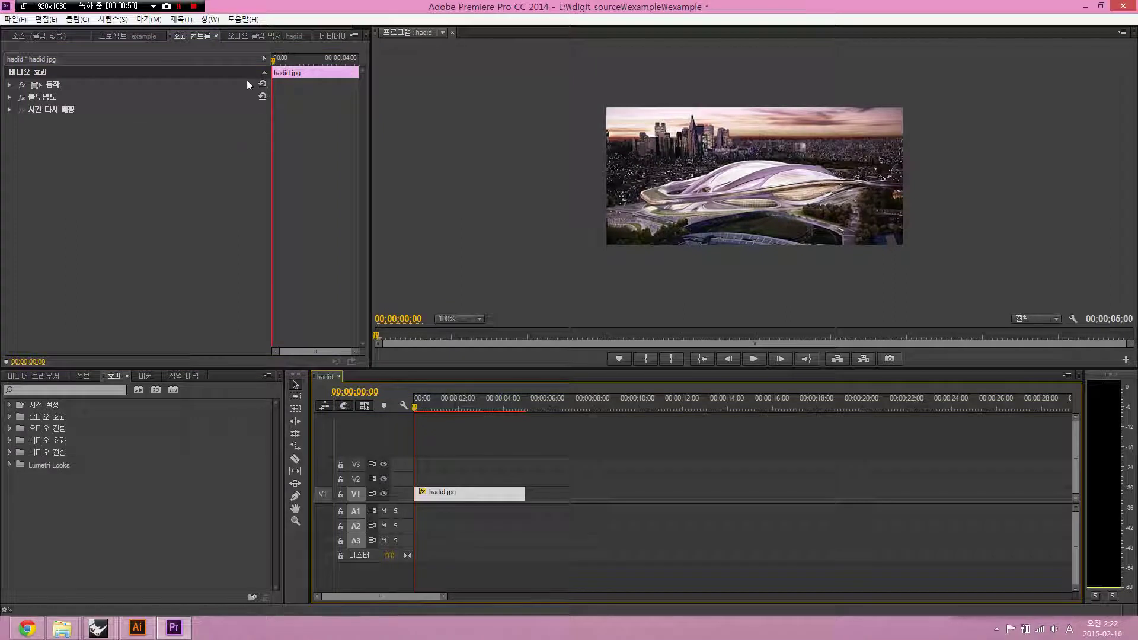
left_click(11, 97)
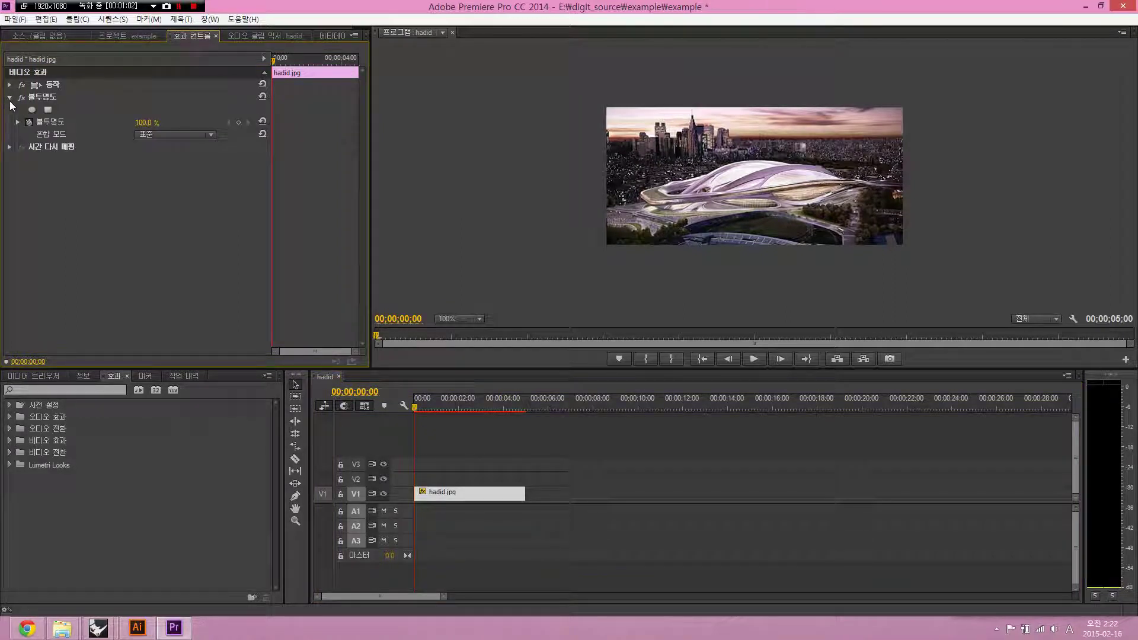
left_click(10, 85)
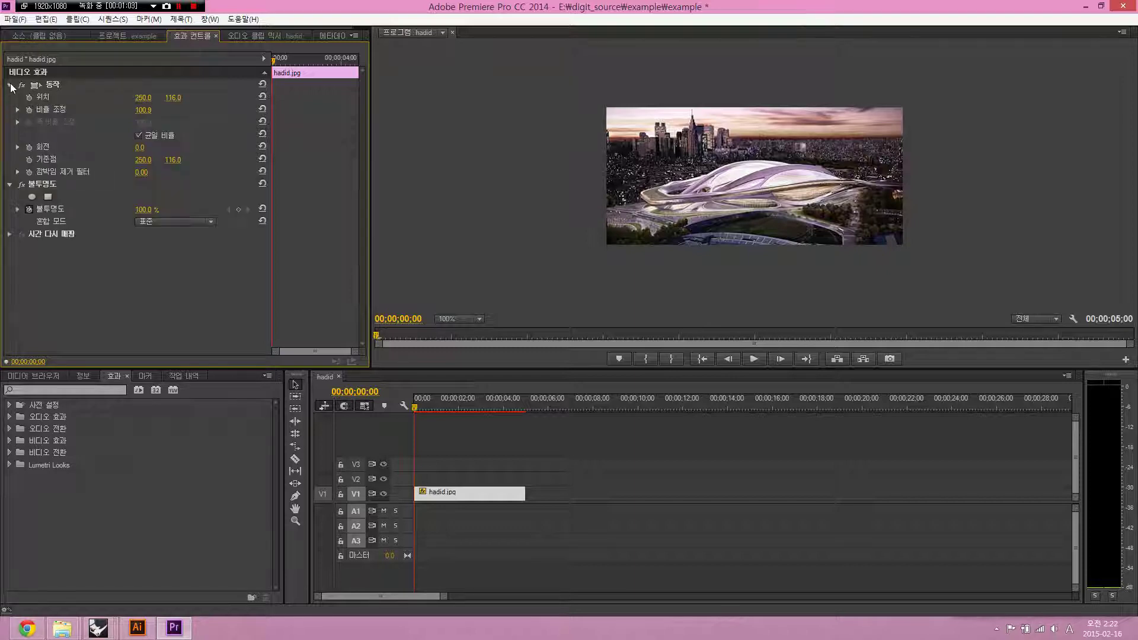
left_click(48, 184)
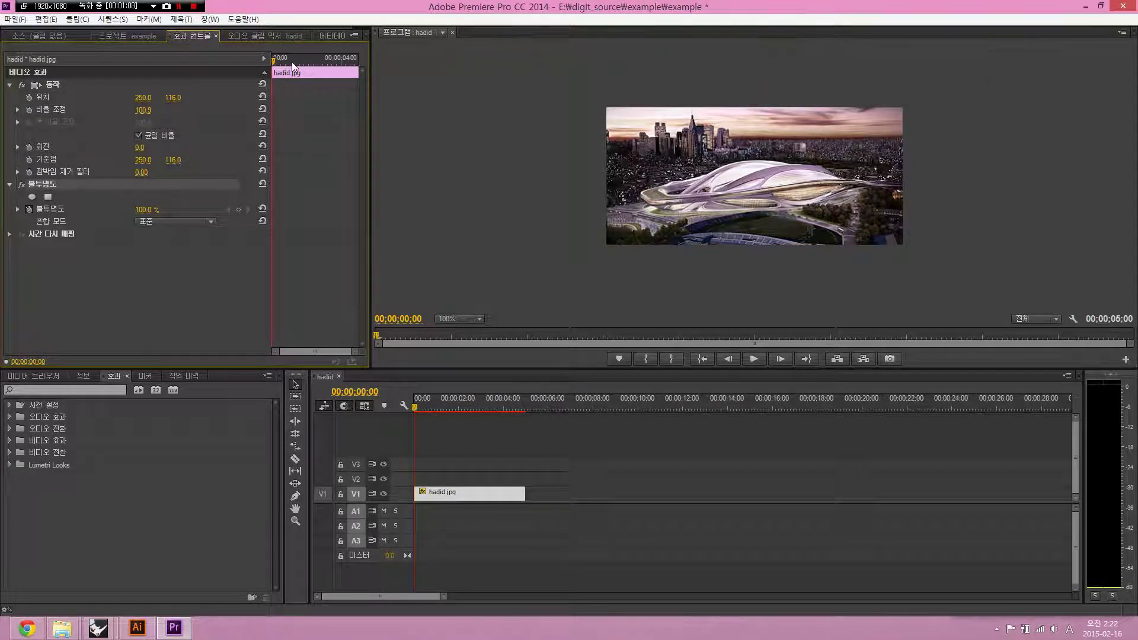
left_click_drag(291, 61, 301, 62)
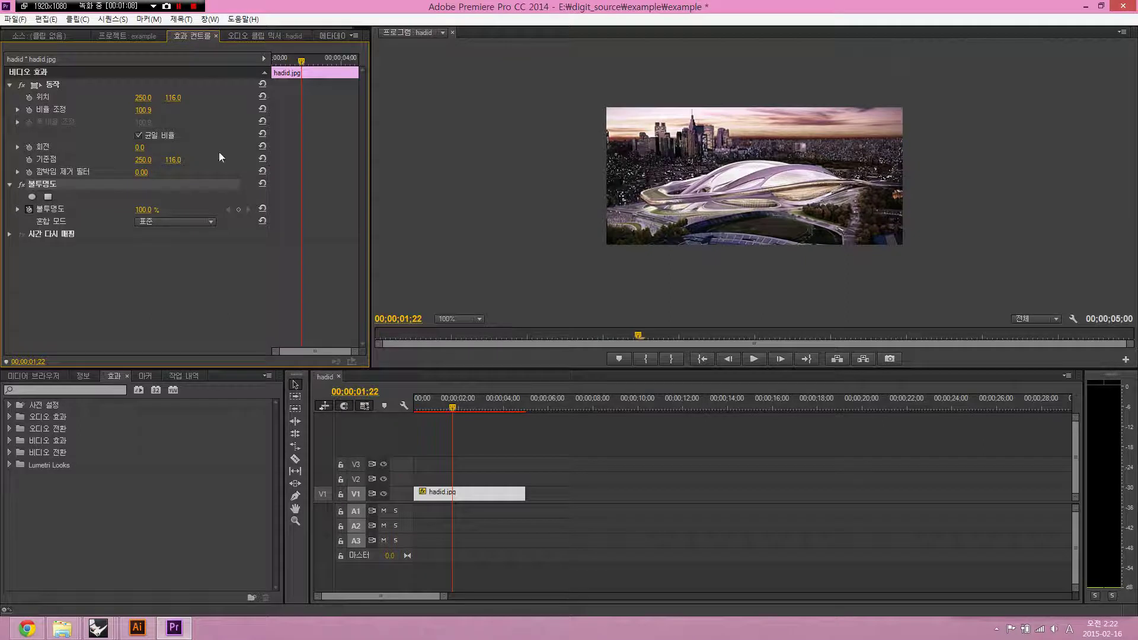
Step: Lower the opacity of hadid.jpg to create a keyframe, then preview from the start
left_click(17, 210)
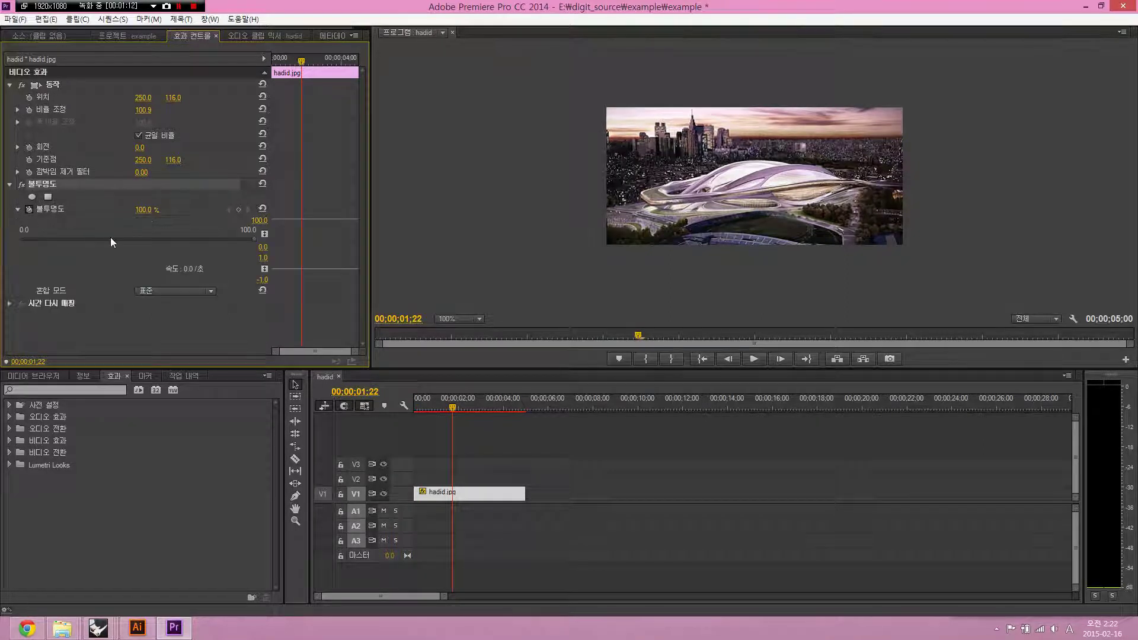
left_click_drag(201, 241, 103, 238)
left_click_drag(453, 408, 333, 422)
key("space")
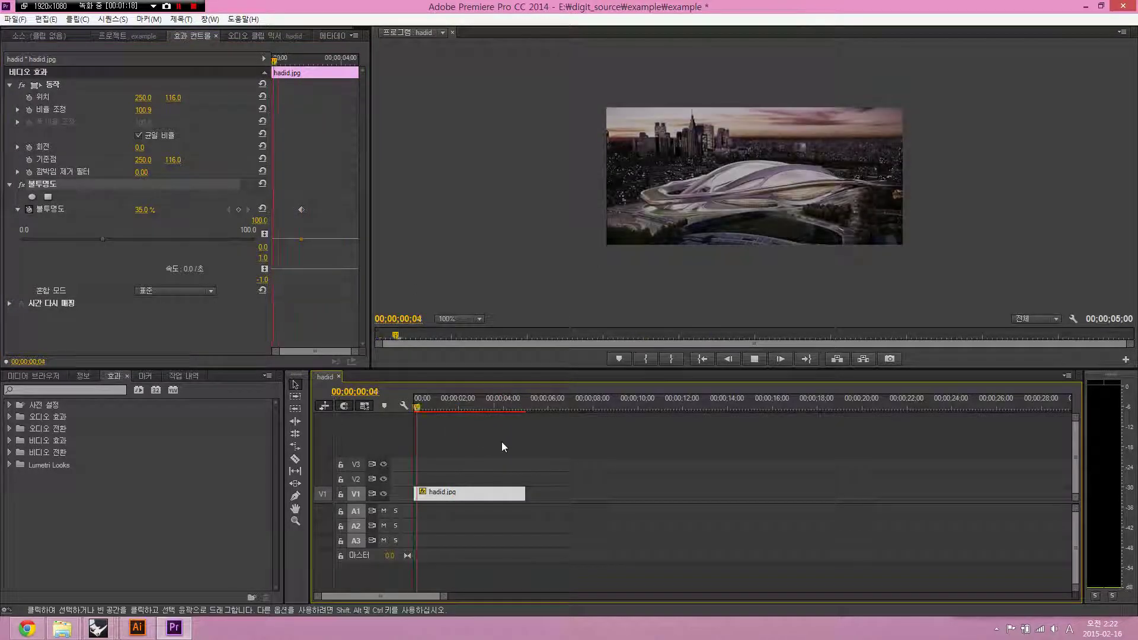
key("space")
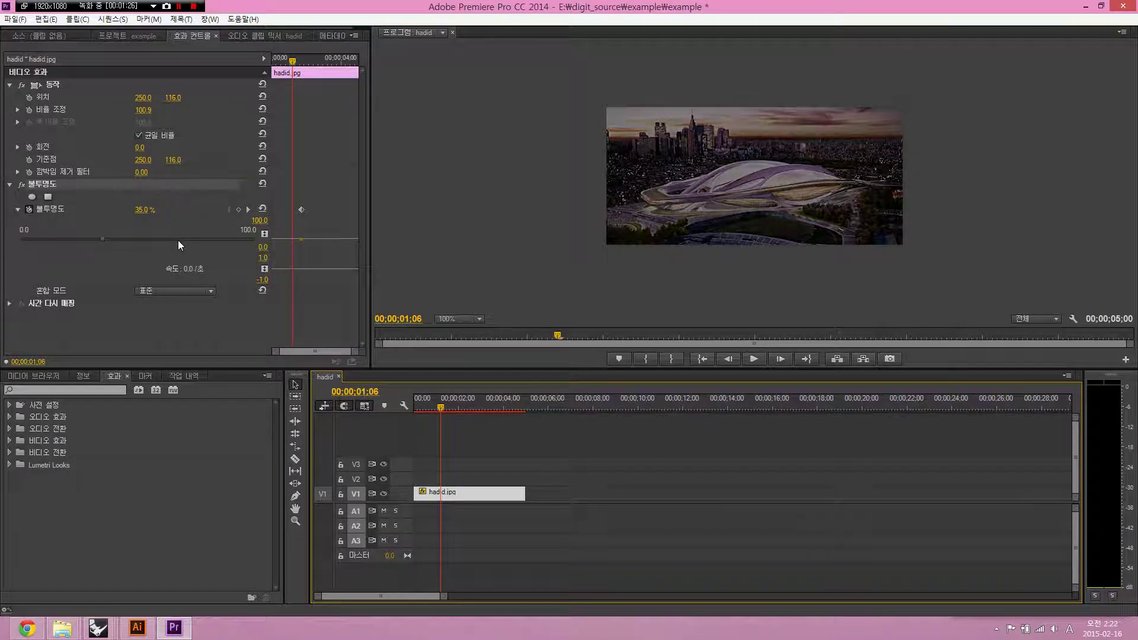
Step: Commit 20% opacity, delete the second opacity keyframe, and scrub to preview the dimmed clip
left_click(149, 209)
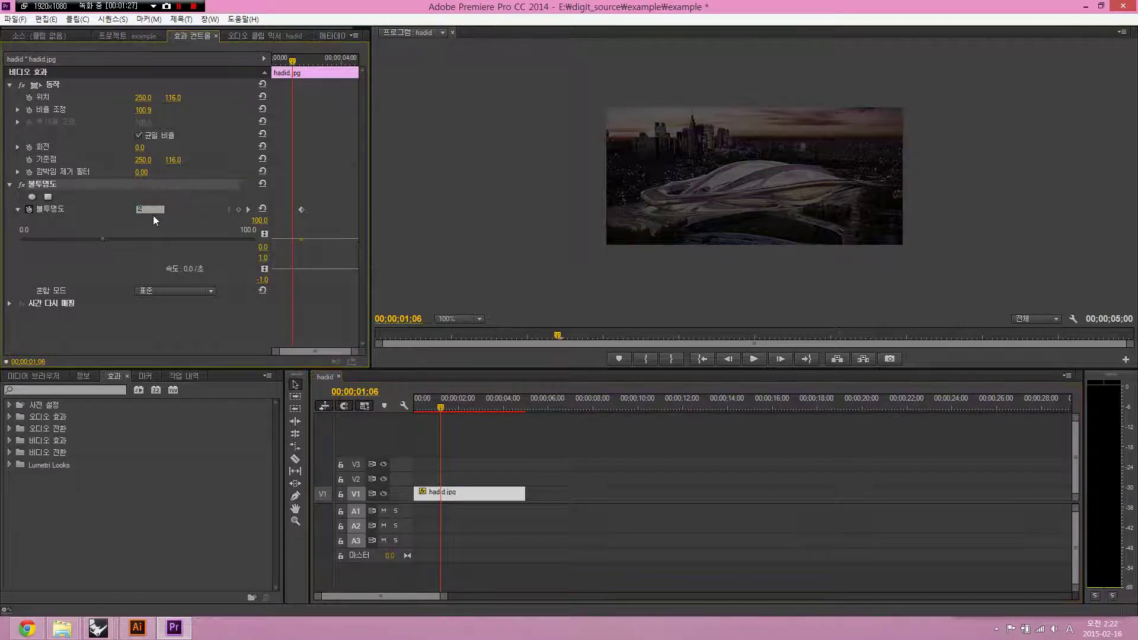
key("Return")
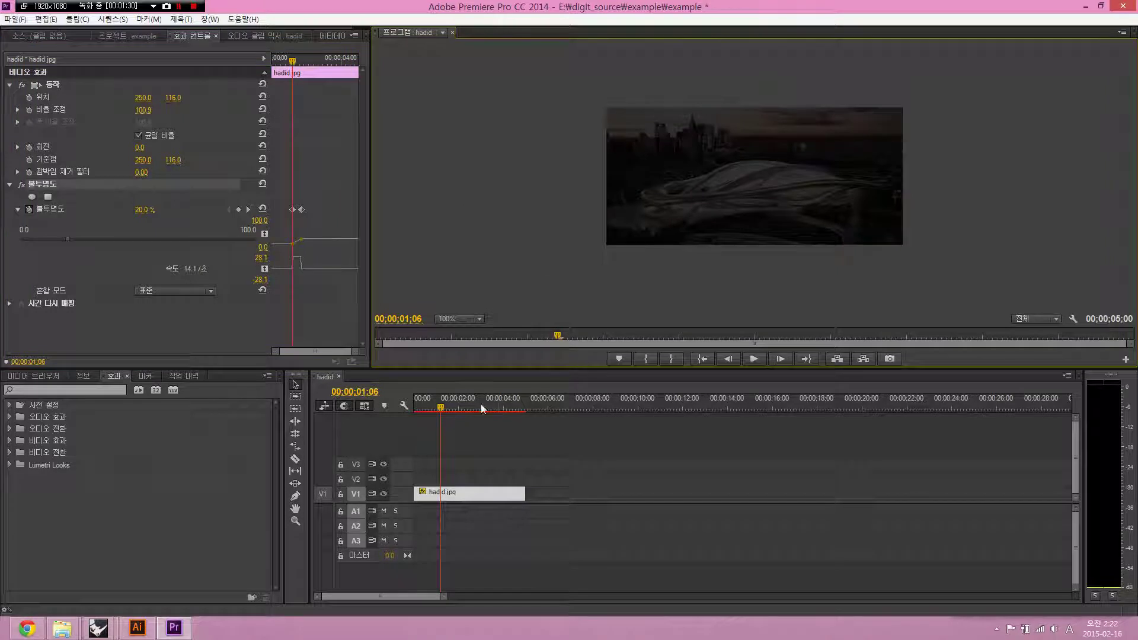
key("Home")
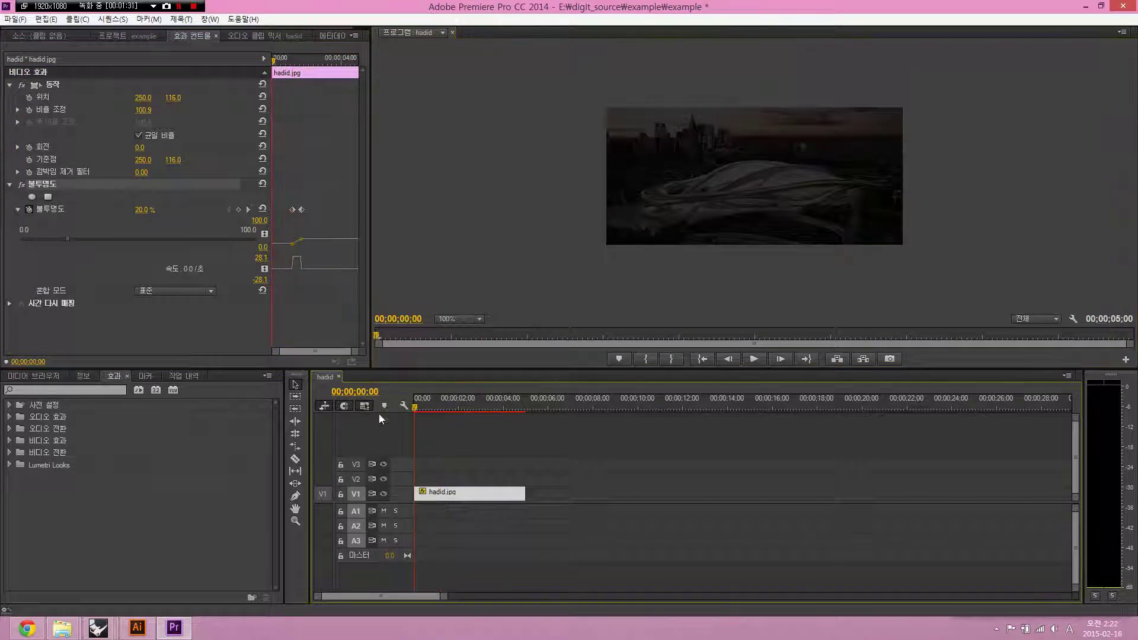
left_click(302, 210)
key("Delete")
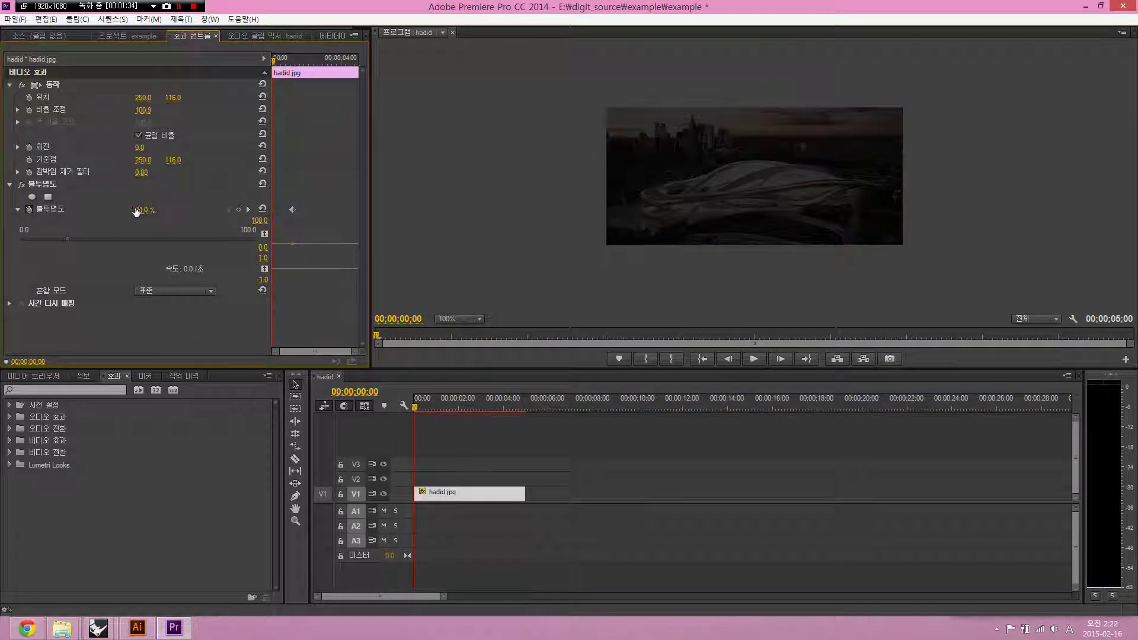
left_click_drag(419, 397, 389, 407)
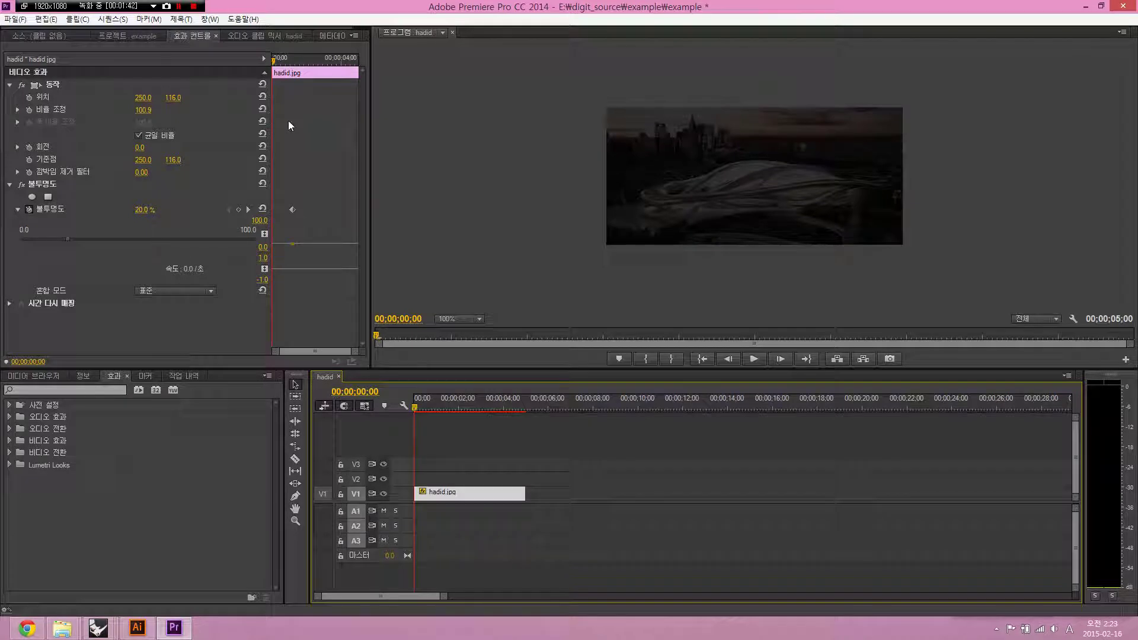
Step: Widen Effect Controls and key opacity at 100% at 3 seconds and 0% earlier
left_click_drag(372, 125, 533, 126)
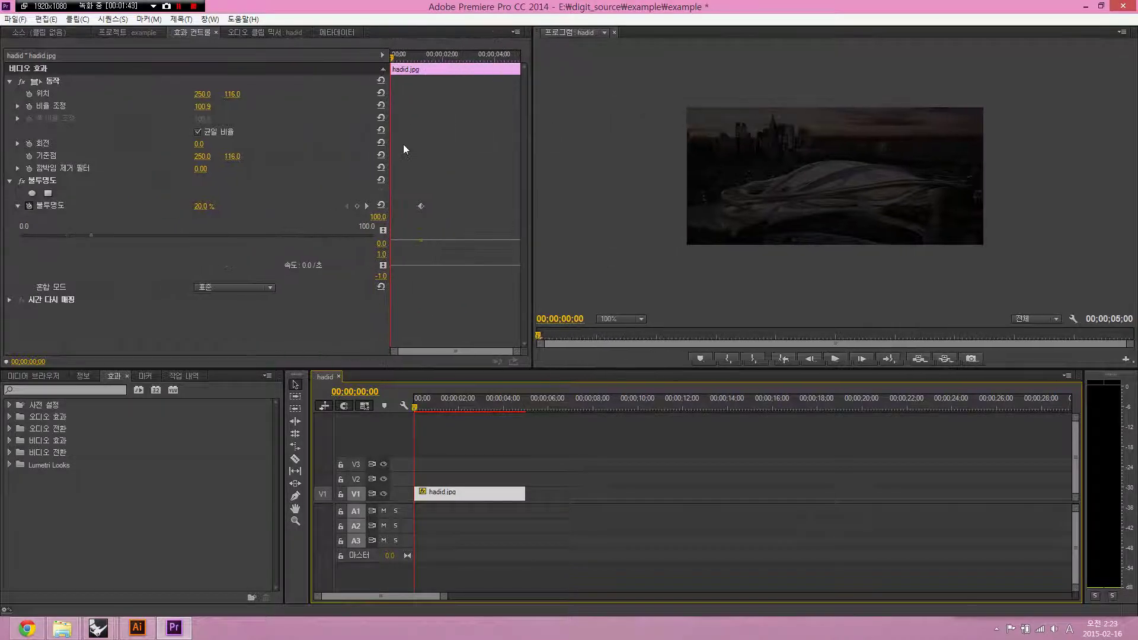
left_click_drag(390, 151, 307, 151)
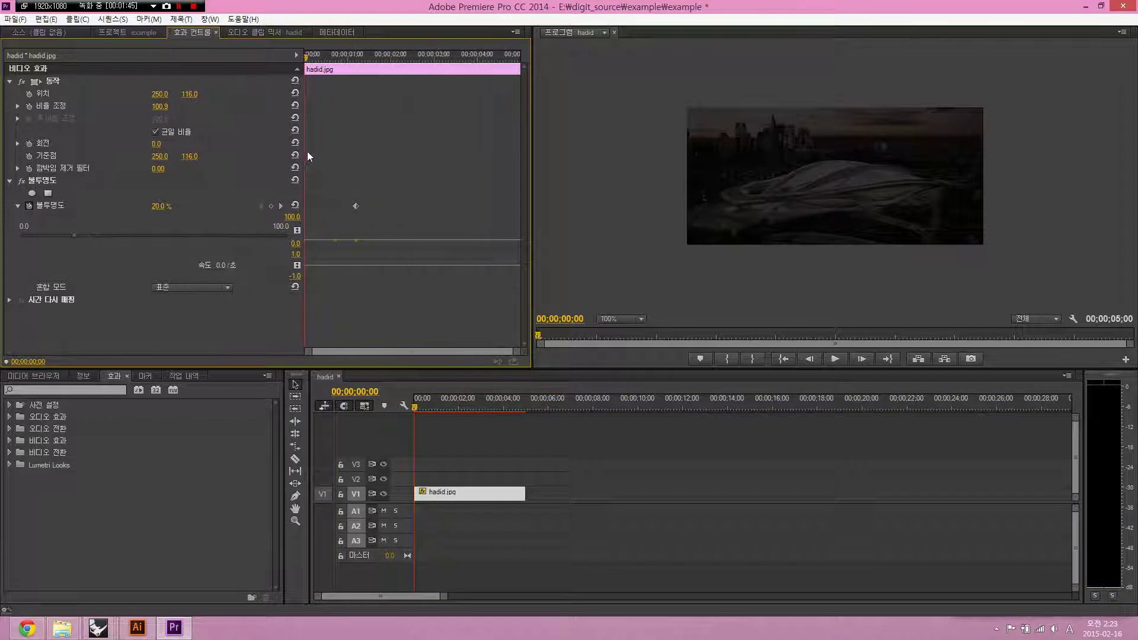
left_click_drag(393, 57, 435, 57)
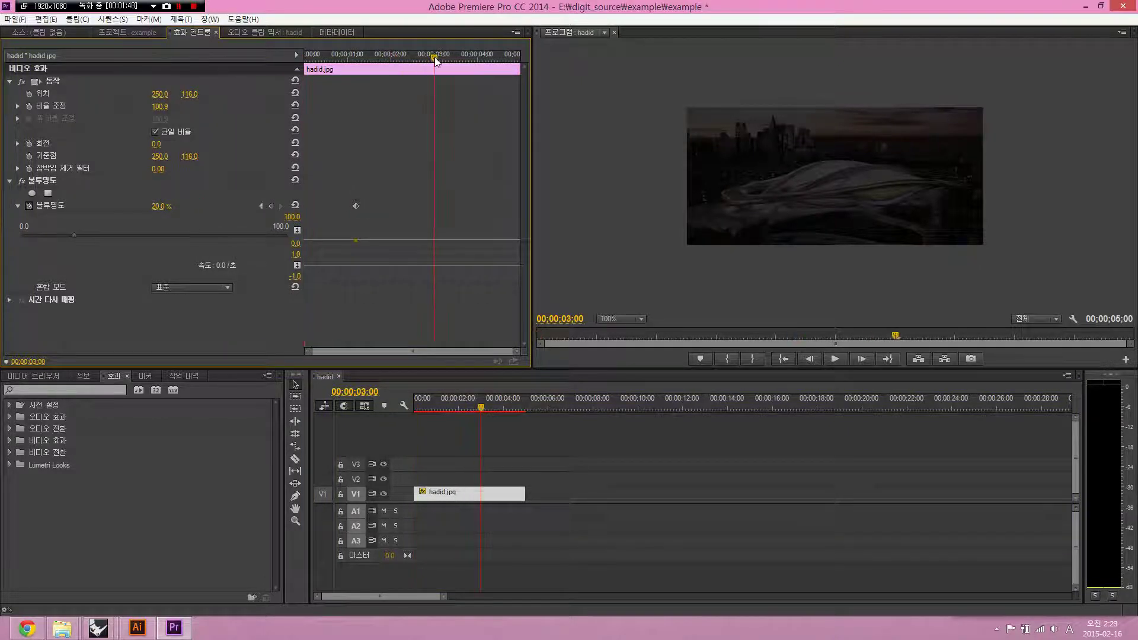
left_click_drag(133, 240, 358, 58)
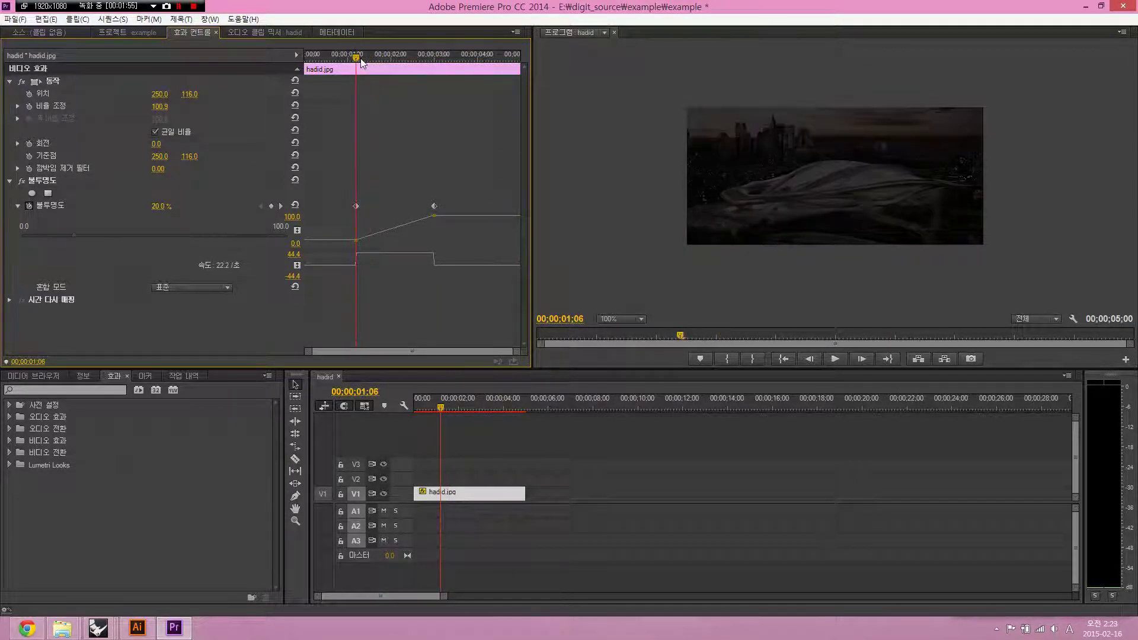
left_click_drag(74, 237, 22, 237)
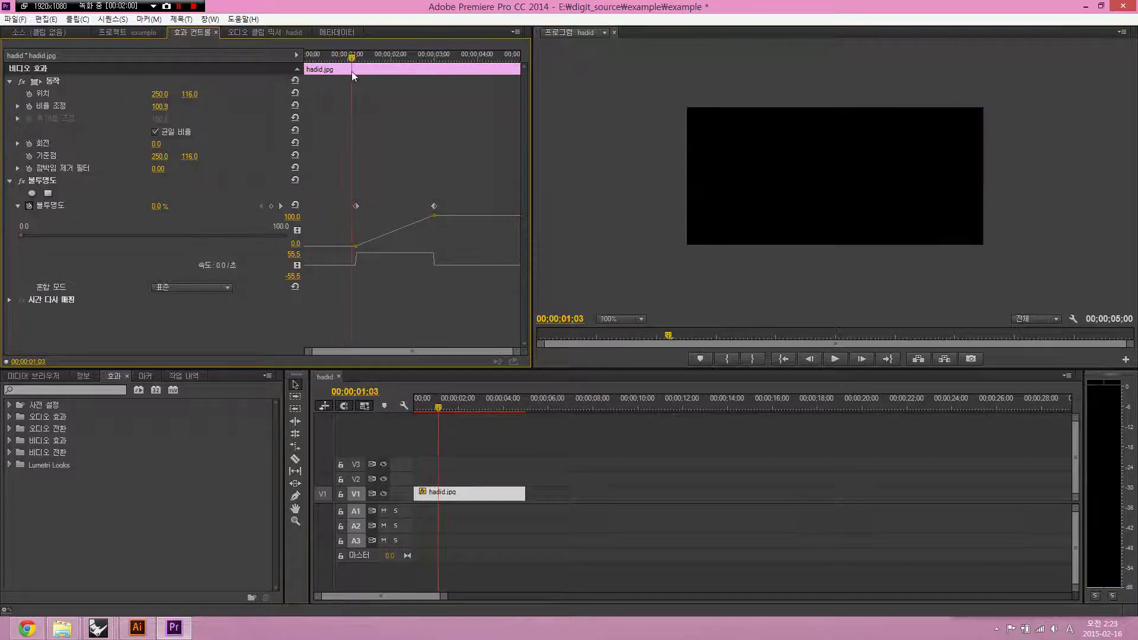
key("space")
left_click_drag(376, 72, 286, 91)
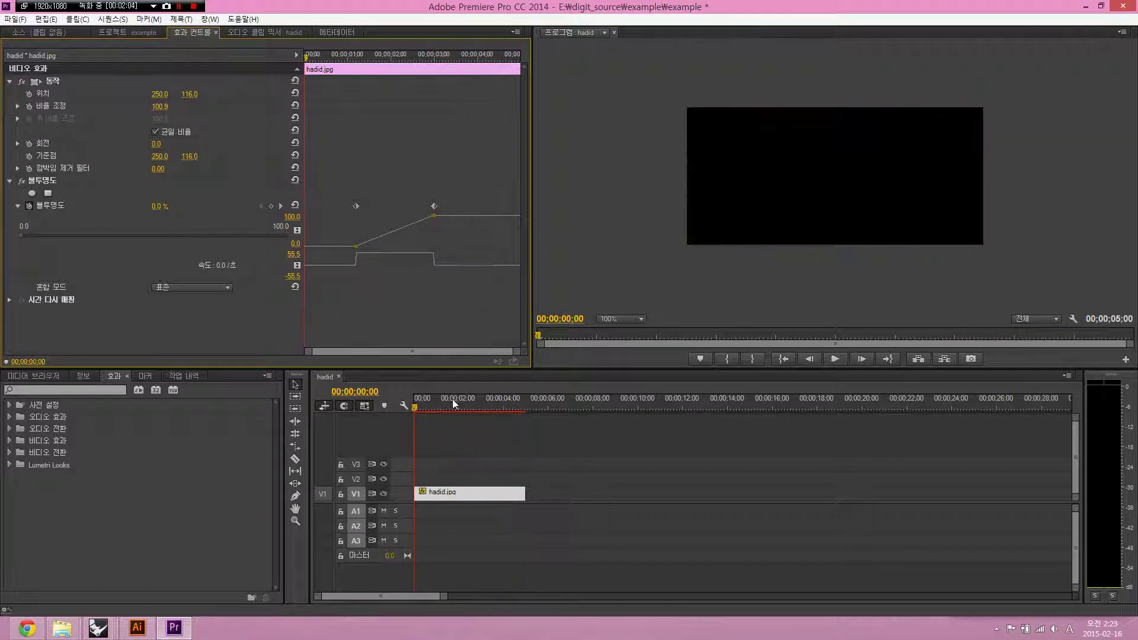
Step: Move the opacity keyframes closer together for a quicker fade-in, and replay it from the start
mouse_move(352, 208)
left_mouse_down()
mouse_move(422, 208)
mouse_move(348, 211)
left_mouse_up()
left_click_drag(439, 207, 391, 208)
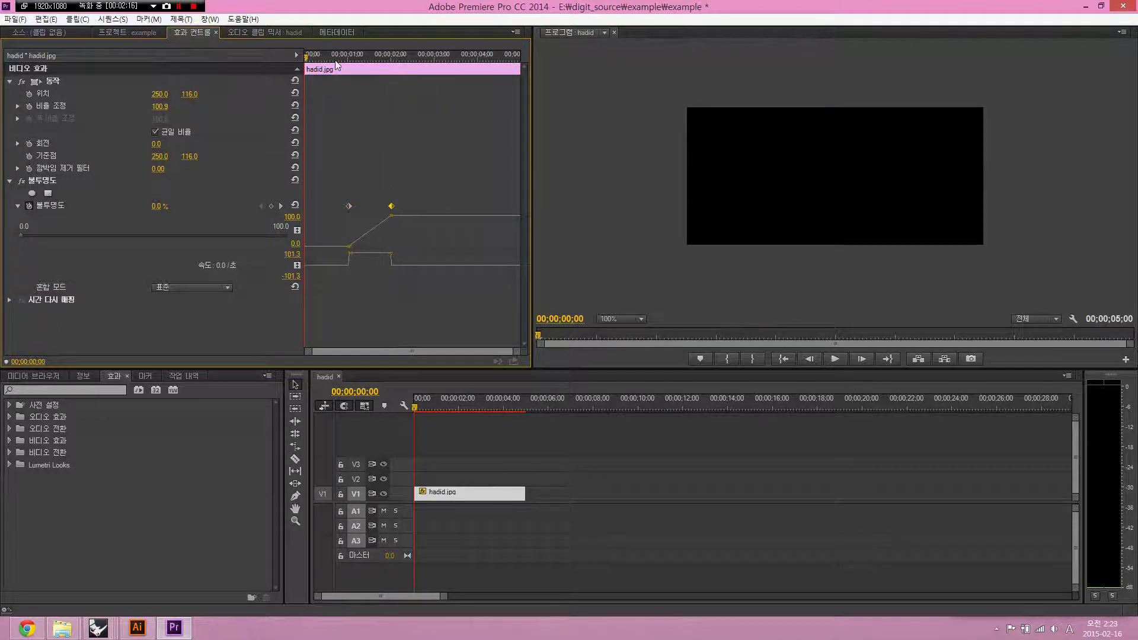
key("space")
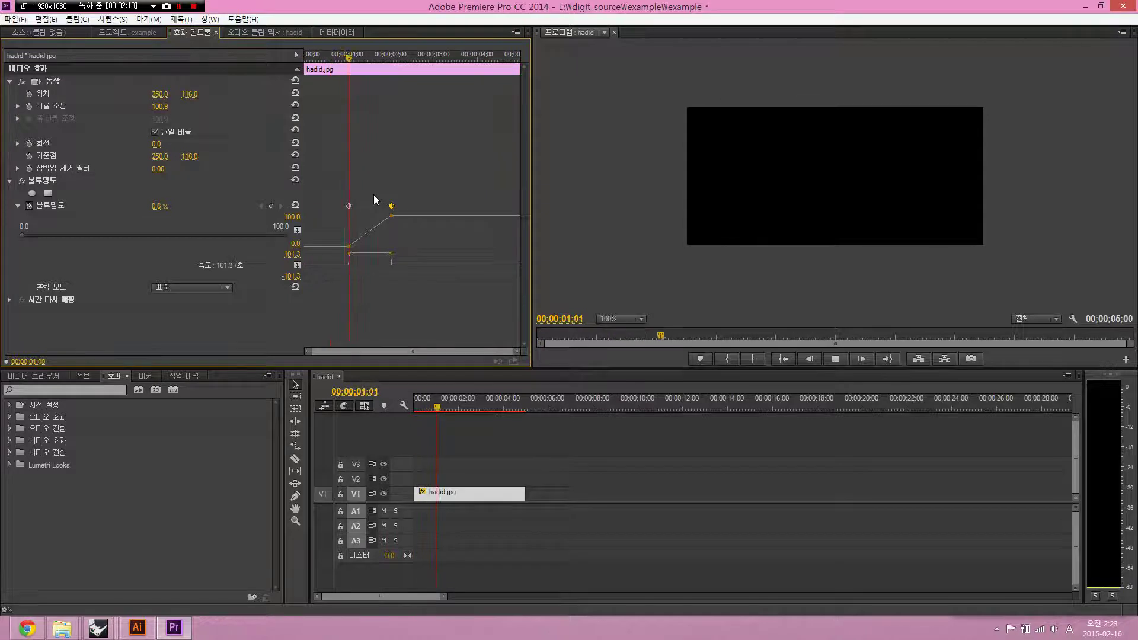
key("space")
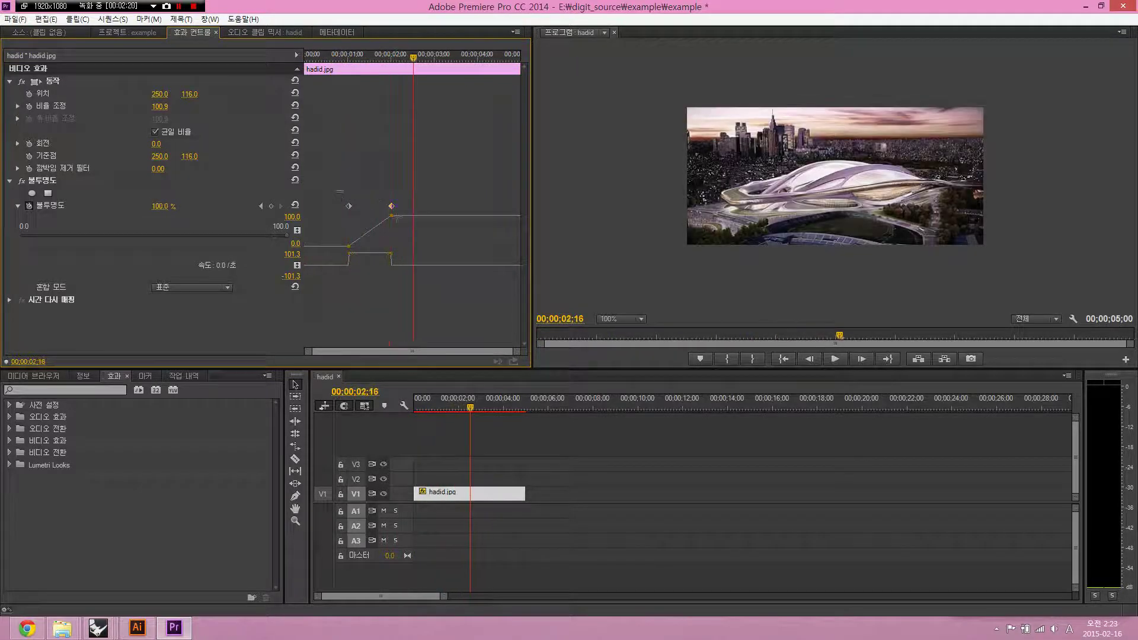
mouse_move(336, 190)
left_mouse_down()
mouse_move(413, 224)
mouse_move(352, 207)
left_mouse_up()
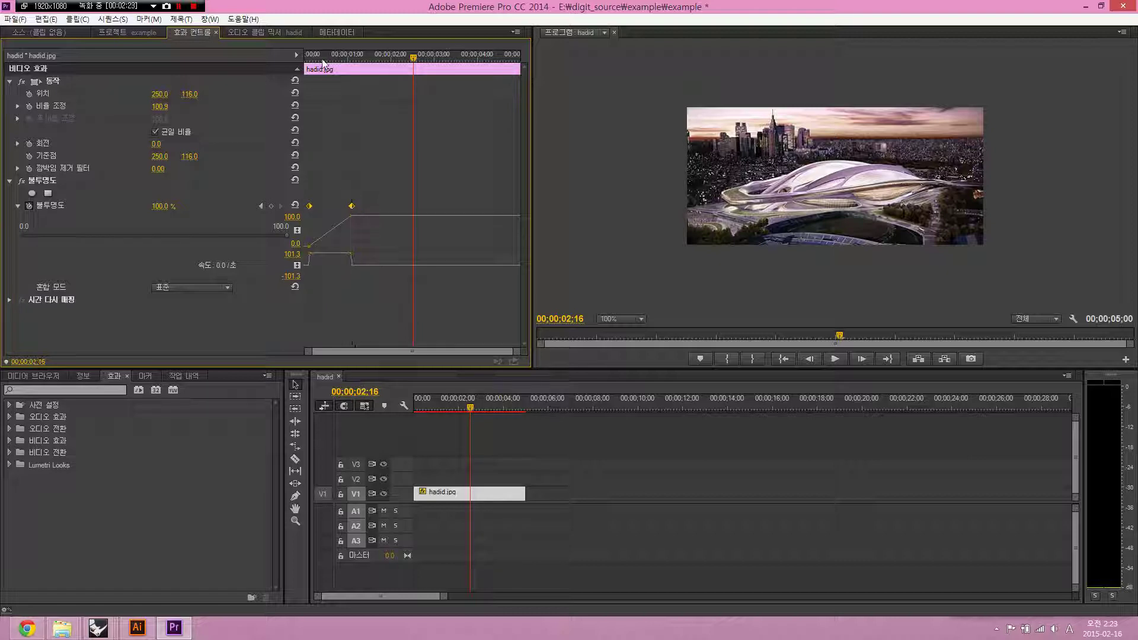
key("Home")
key("space")
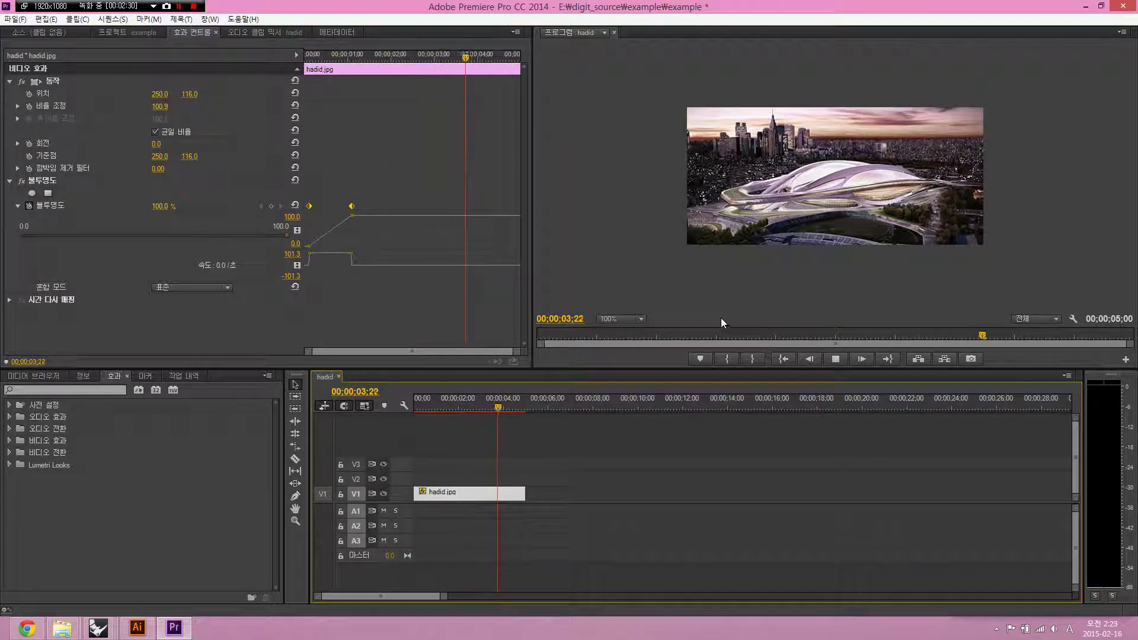
key("space")
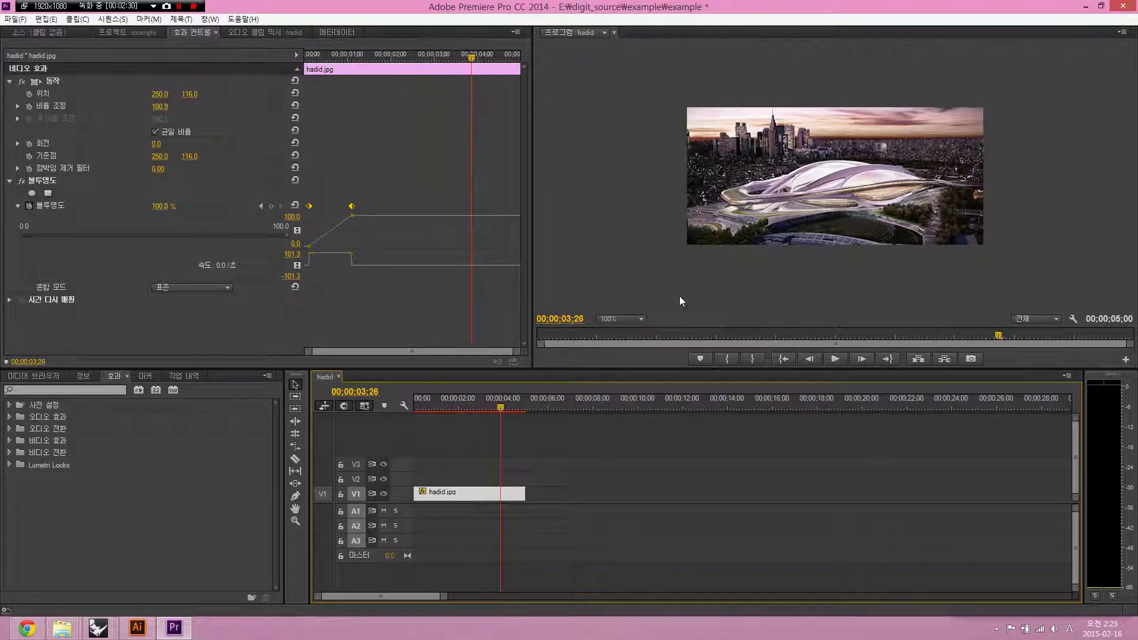
Step: Clear all opacity keyframes, then re-enable opacity animation at the sequence start
left_click(29, 207)
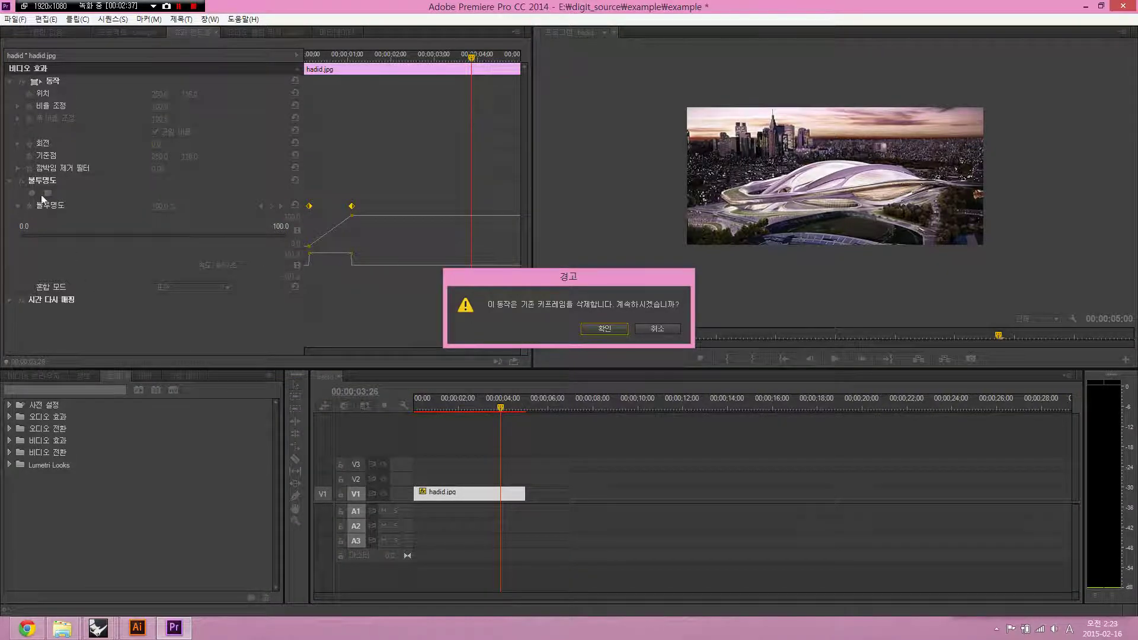
left_click(616, 334)
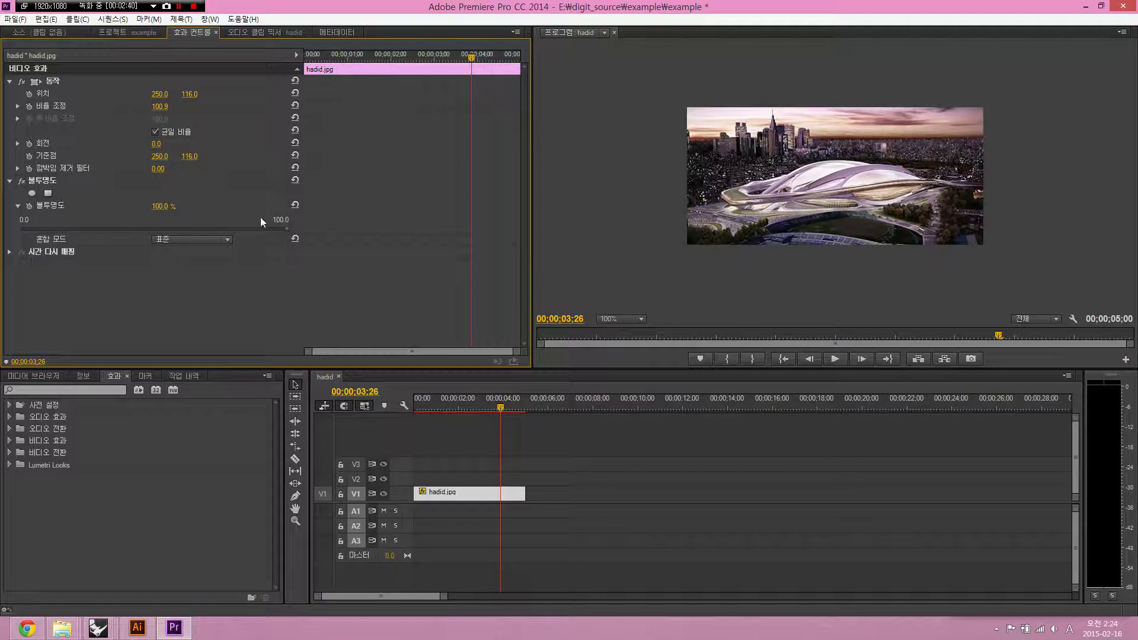
left_click_drag(488, 399, 371, 403)
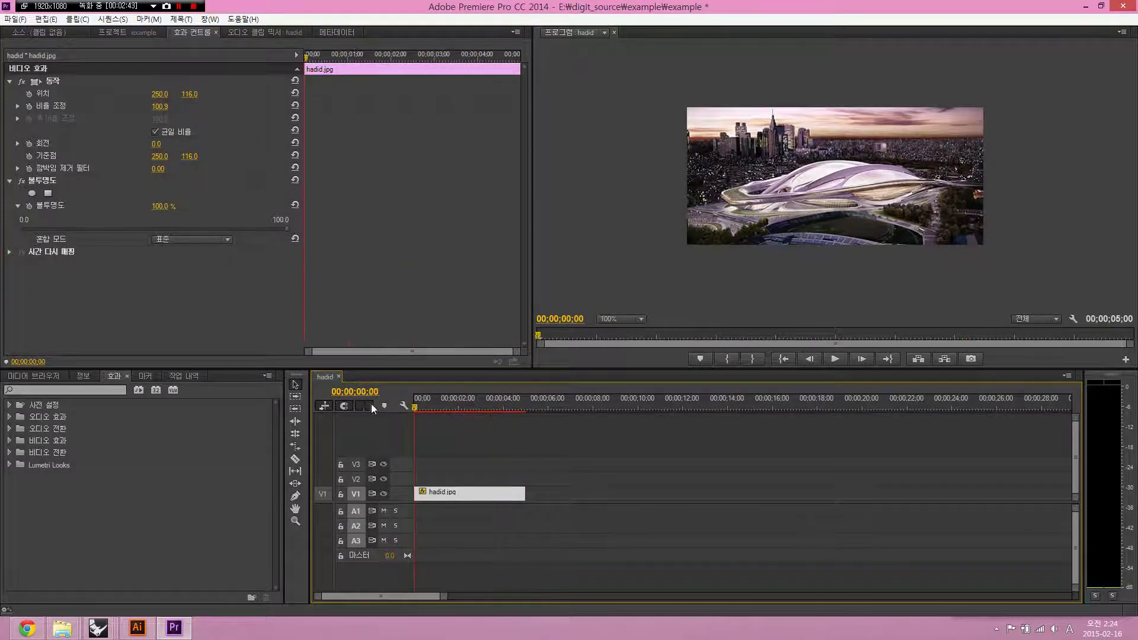
left_click(26, 207)
Step: Key opacity 0% at 00;00;00;14 and 100% at 00;00;01;01, then push the 100% keyframe later
left_click_drag(327, 52, 336, 61)
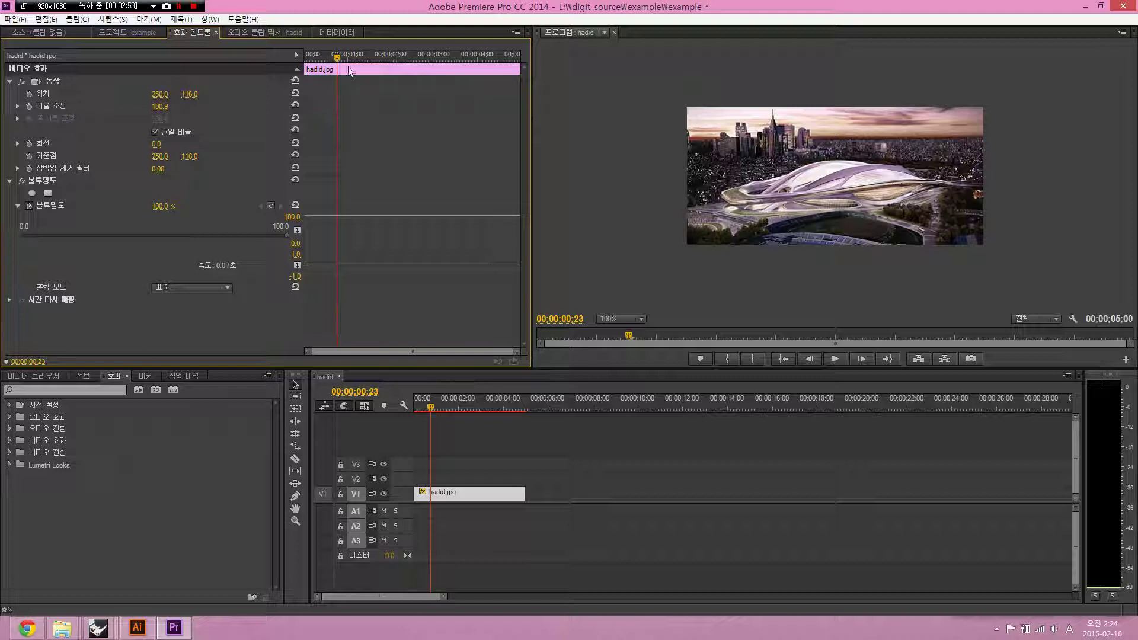
left_click_drag(347, 55, 325, 62)
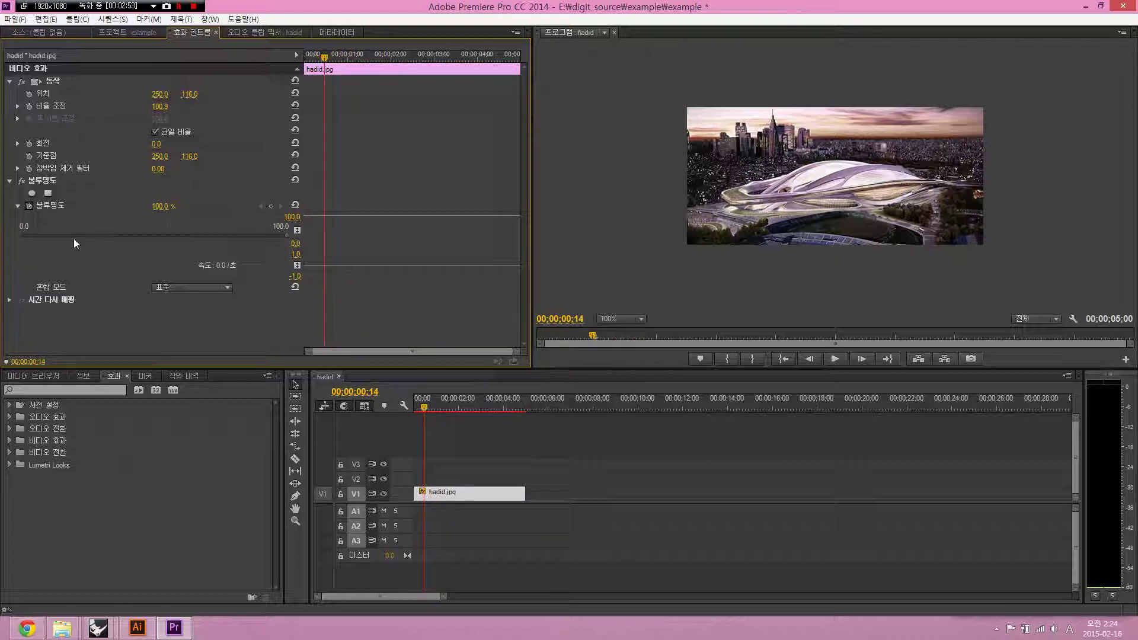
left_click_drag(62, 235, 19, 235)
left_click_drag(346, 55, 349, 57)
left_click_drag(170, 236, 340, 236)
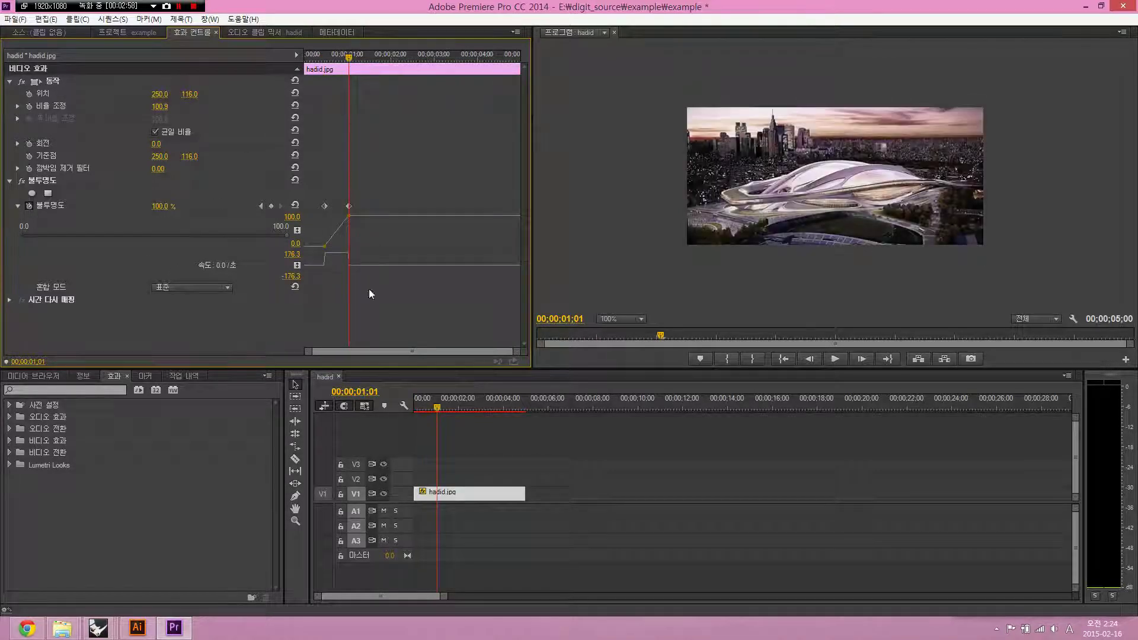
left_click_drag(343, 59, 304, 74)
key("space")
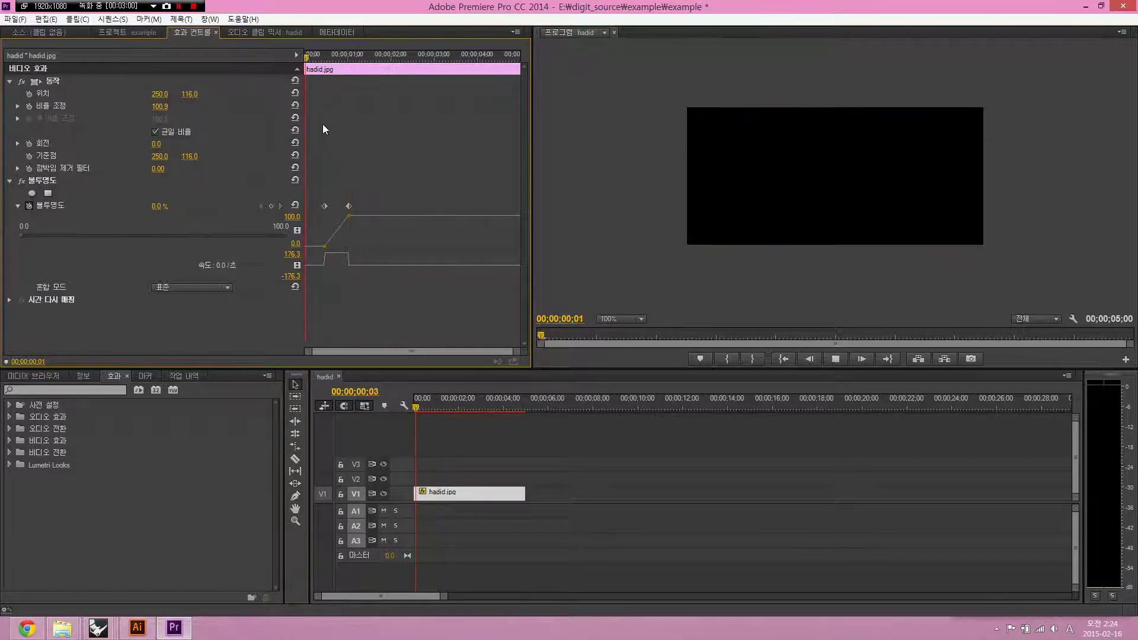
mouse_move(348, 206)
left_mouse_down()
mouse_move(366, 214)
mouse_move(368, 163)
mouse_move(365, 216)
mouse_move(347, 209)
mouse_move(368, 207)
left_mouse_up()
Step: Preview the fade and step between the 0% keyframe at 00;00;00;14 and the 100% keyframe at 00;00;01;13
key("Home")
key("space")
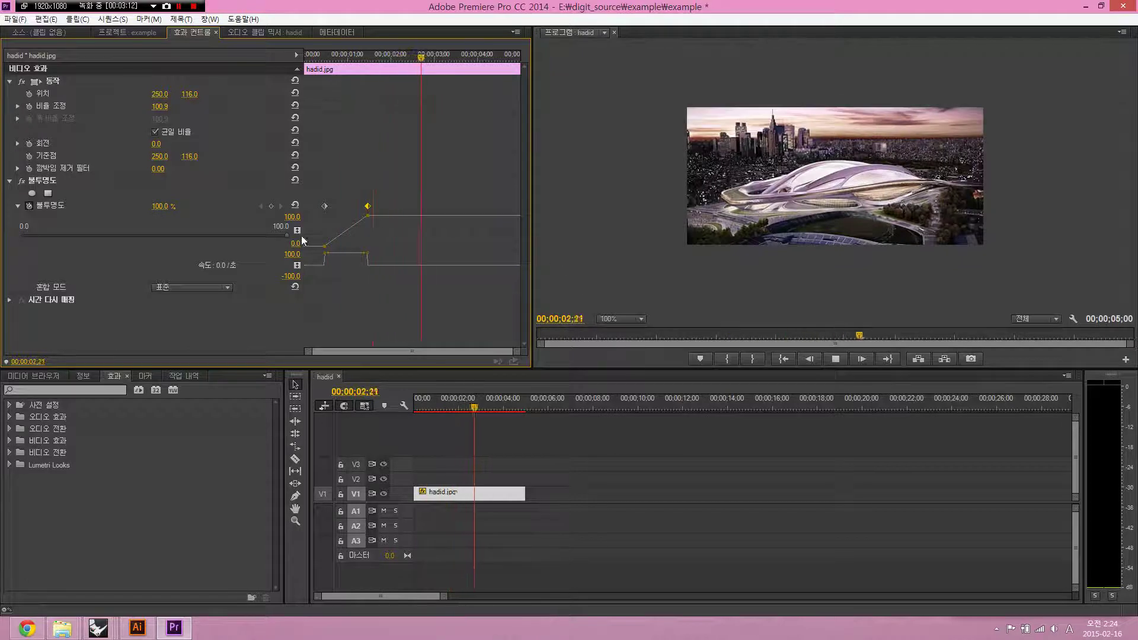
key("space")
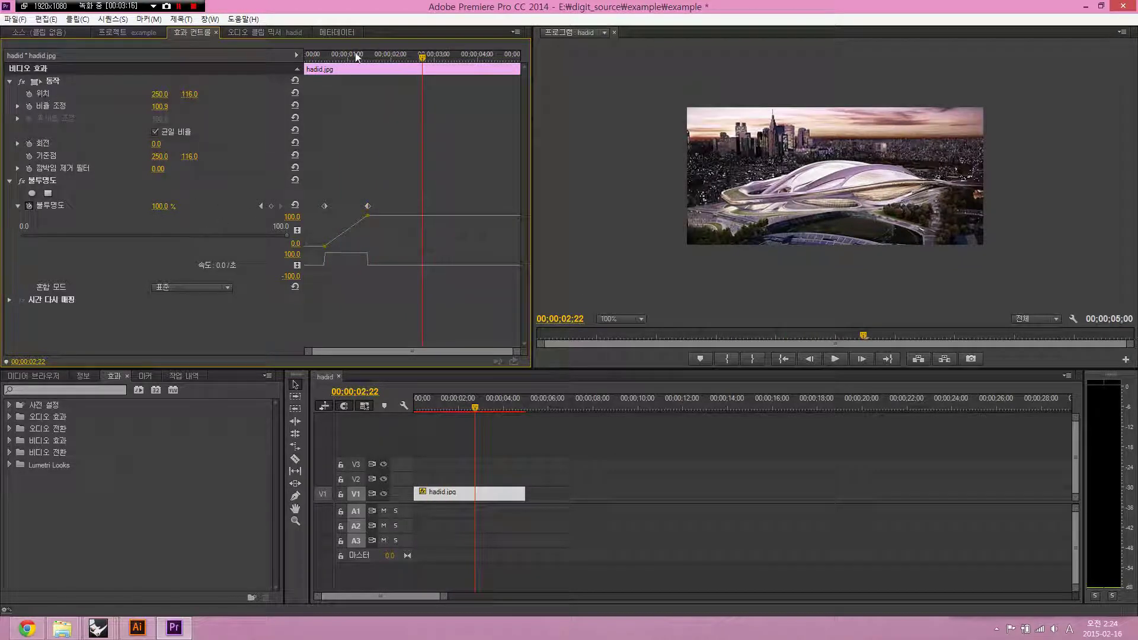
key("Home")
left_click(325, 60)
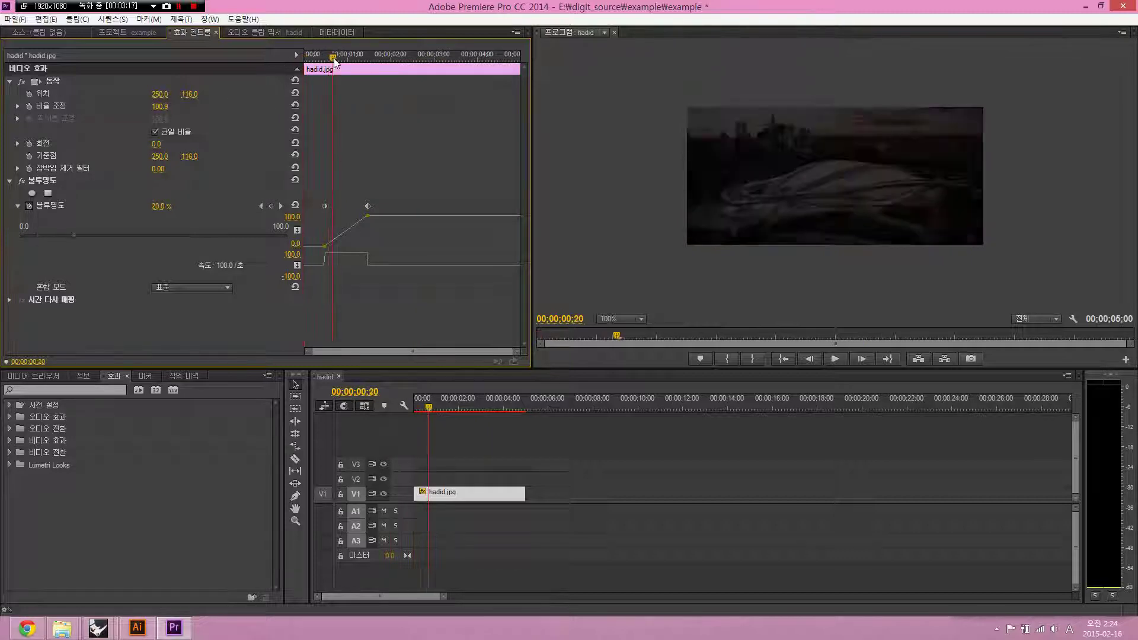
left_click(373, 57)
left_click(325, 59)
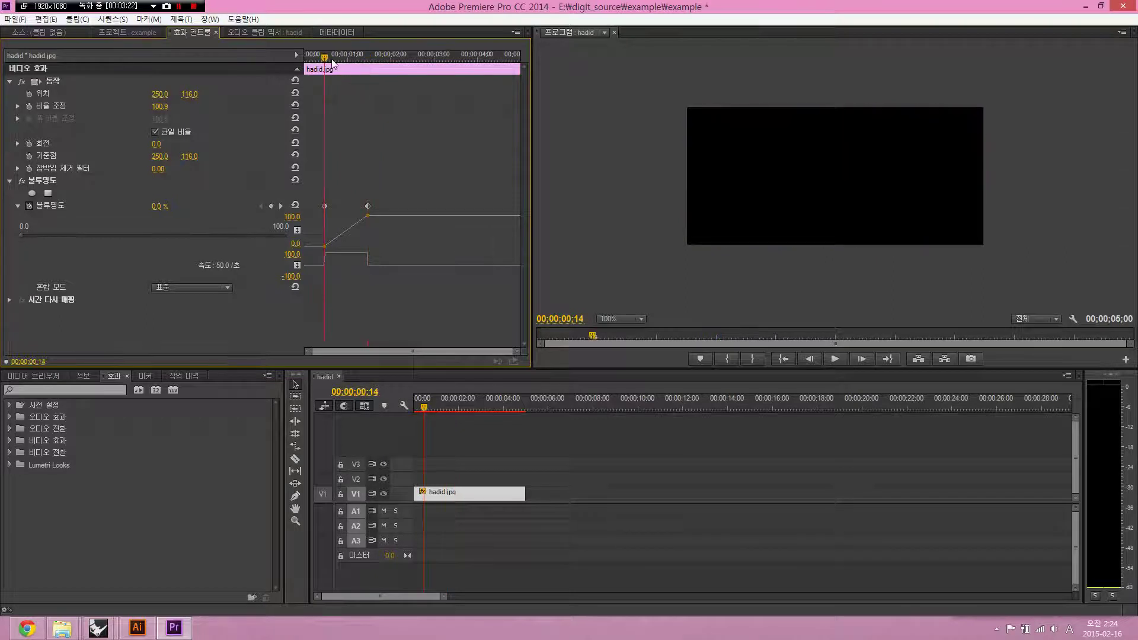
left_click(357, 57)
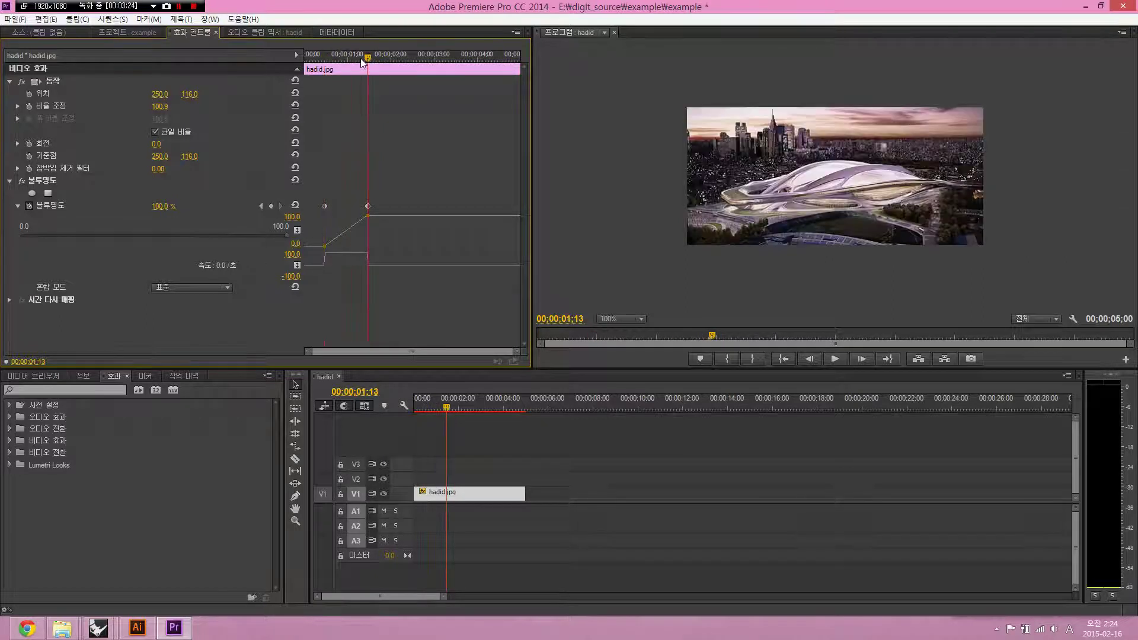
left_click(326, 60)
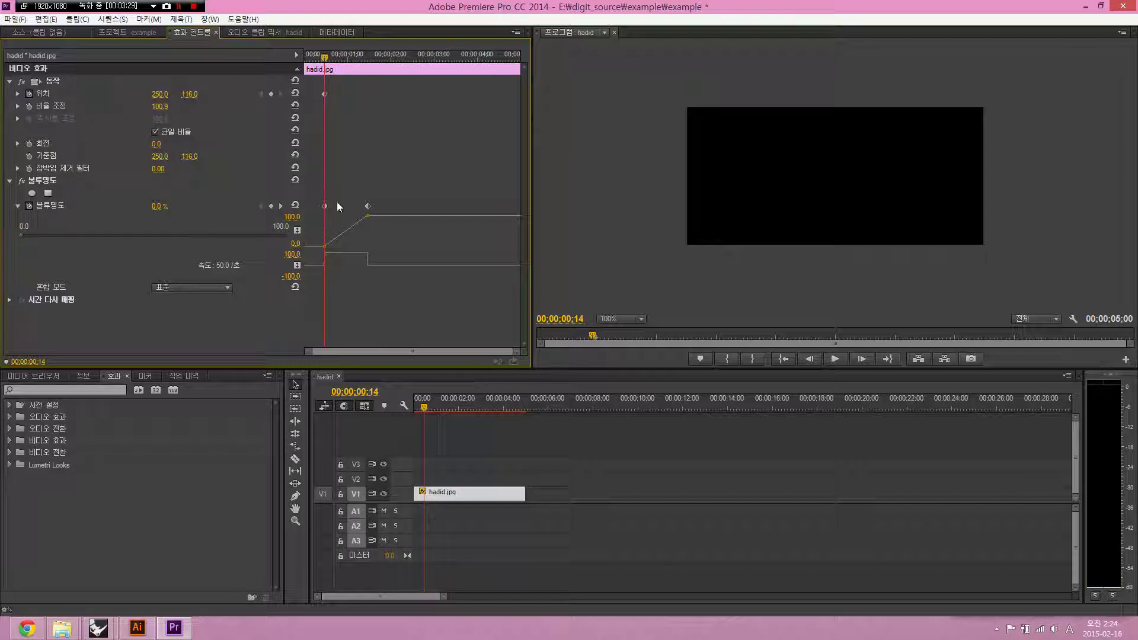
left_click_drag(356, 56, 368, 57)
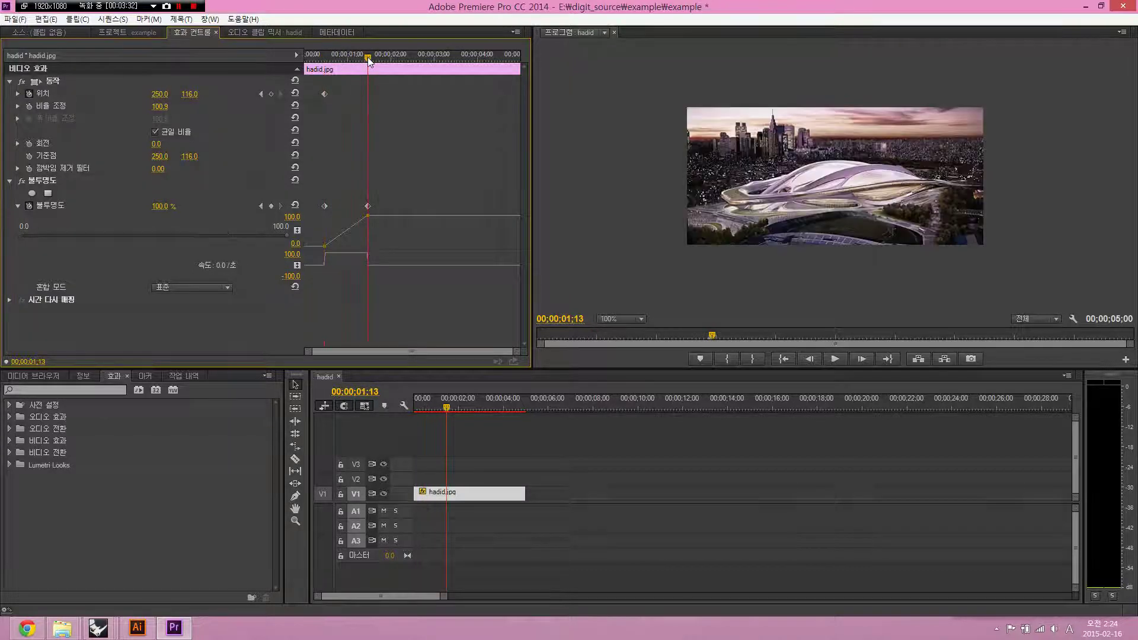
left_click(763, 232)
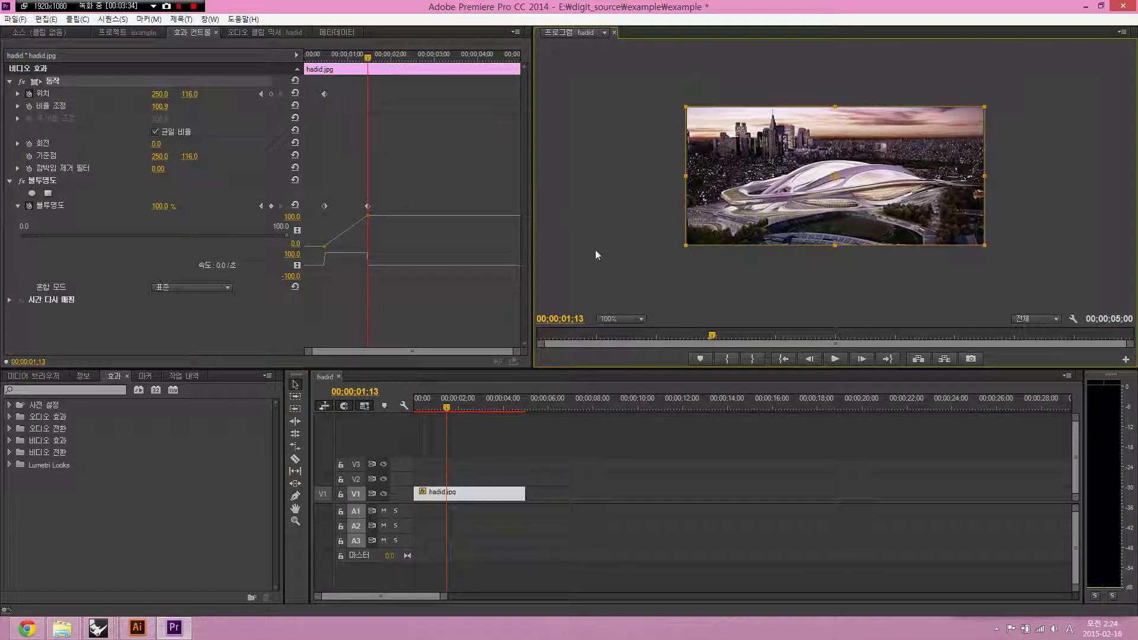
left_click(621, 166)
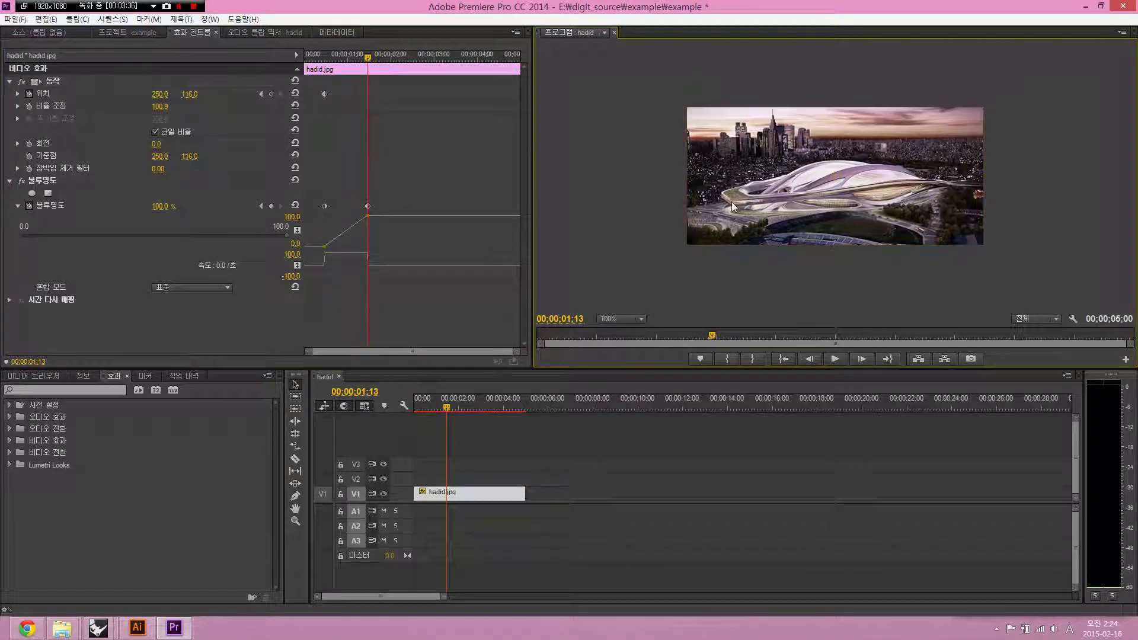
left_click_drag(733, 211, 937, 120)
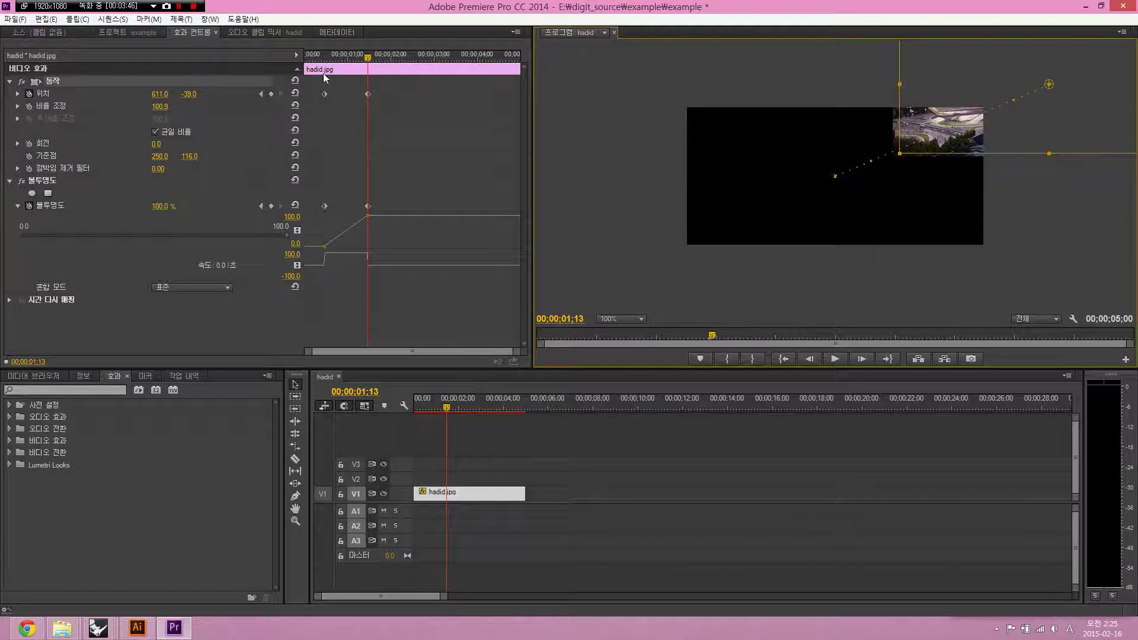
key("Home")
key("space")
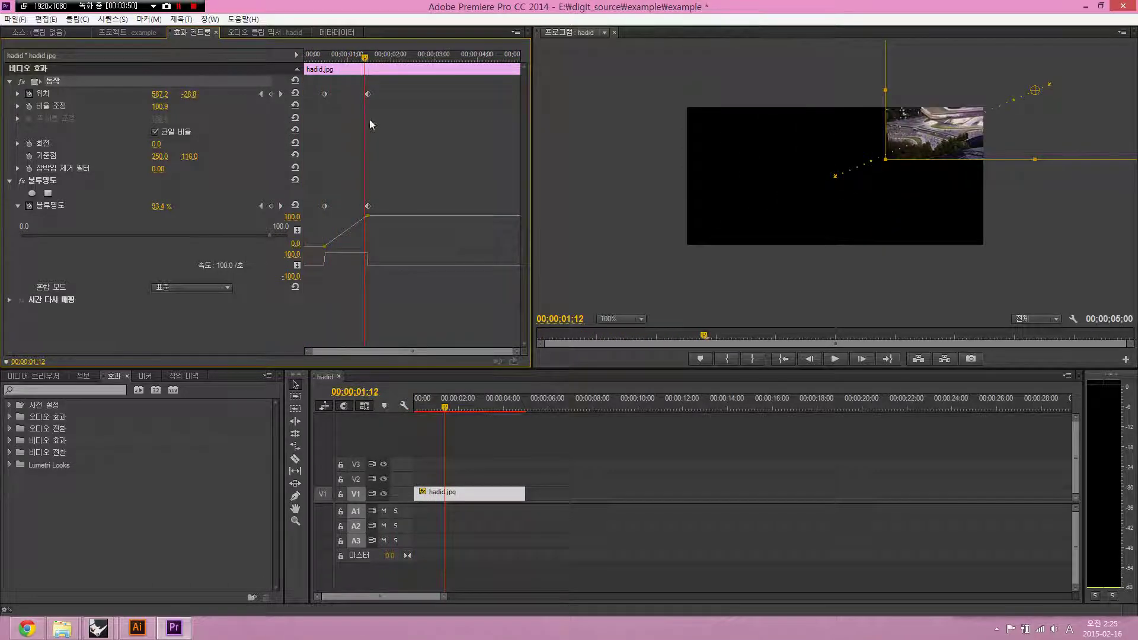
left_click_drag(330, 113, 392, 89)
key("Delete")
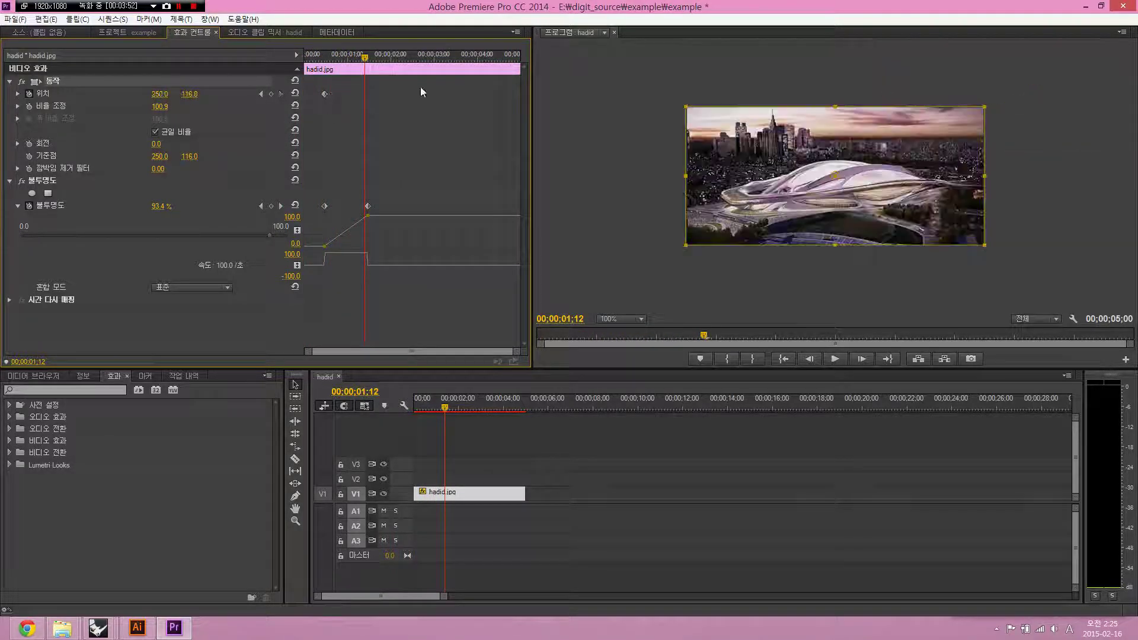
Step: Try a sideways slide by keying Position X at two points, then preview the motion
key("Right")
key("Right")
key("Right")
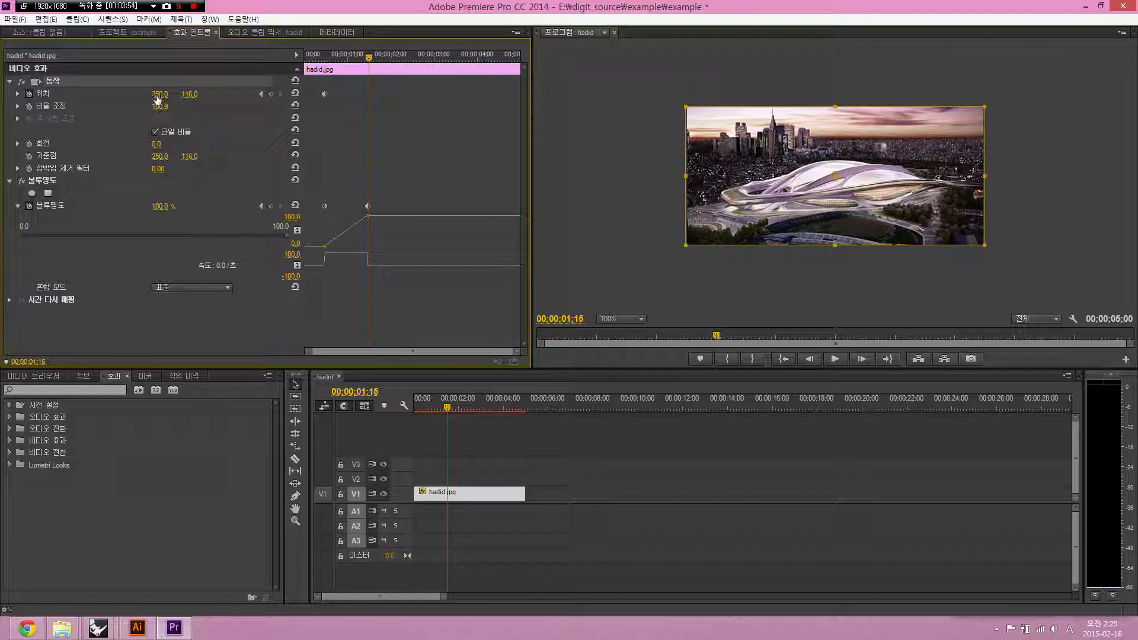
left_click_drag(160, 95, 240, 94)
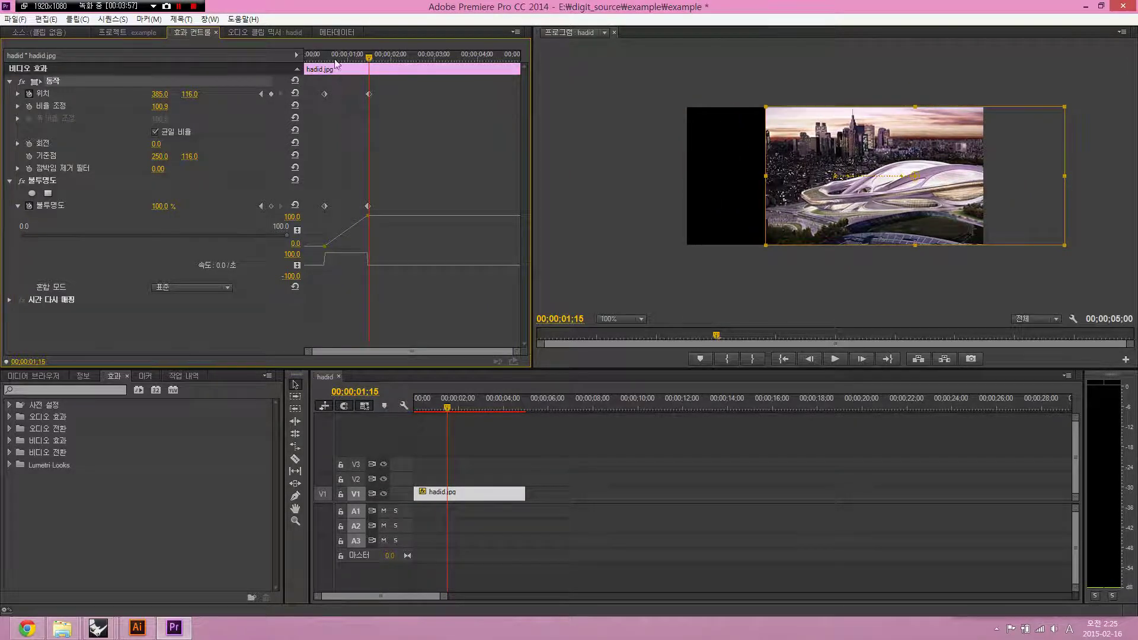
left_click_drag(335, 63, 324, 59)
left_click(324, 94)
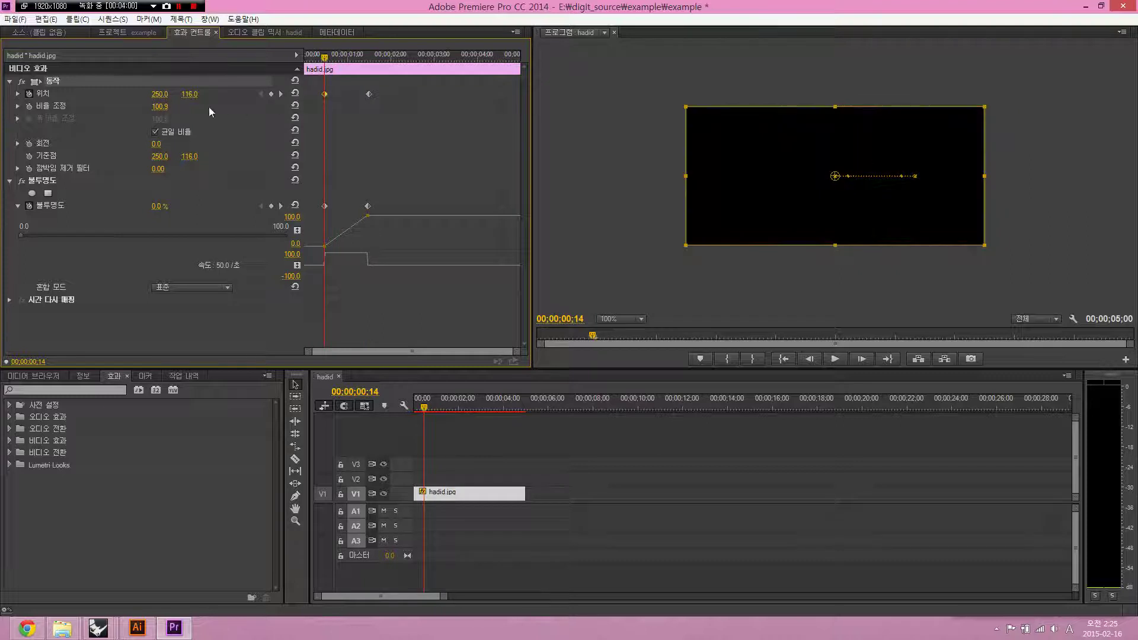
mouse_move(161, 94)
left_mouse_down()
mouse_move(151, 95)
mouse_move(164, 95)
left_mouse_up()
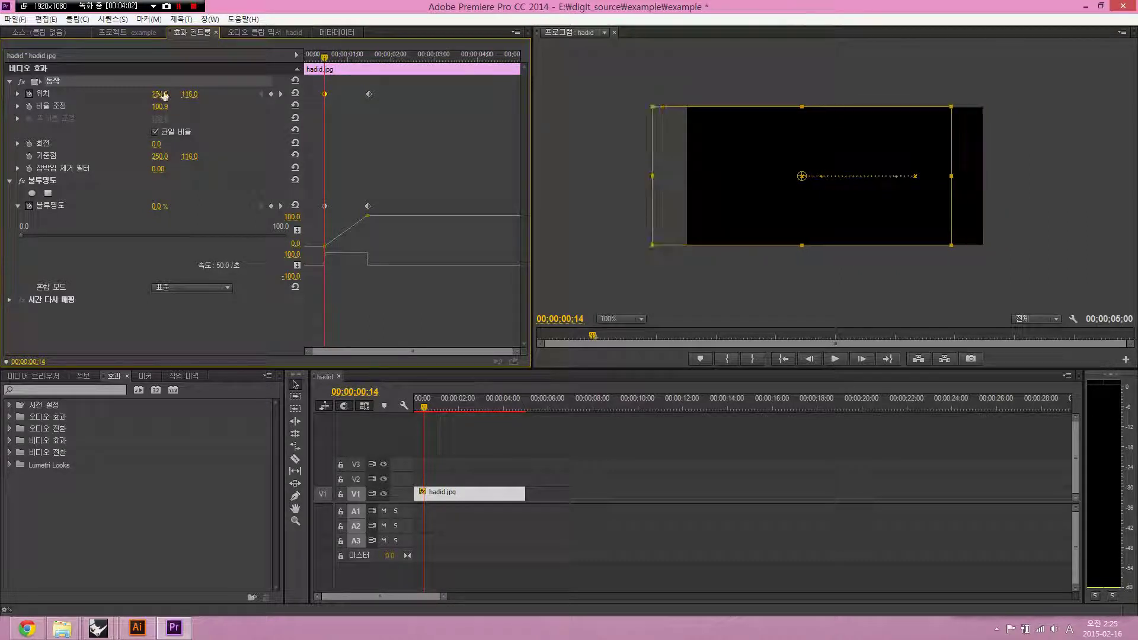
left_click_drag(325, 57, 270, 70)
key("space")
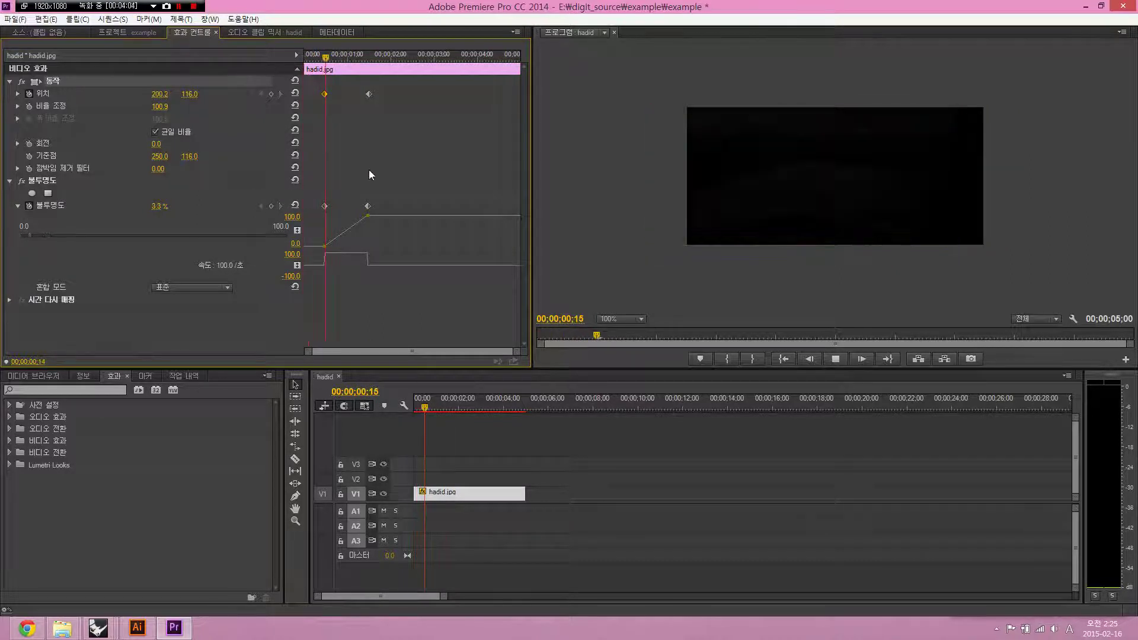
key("space")
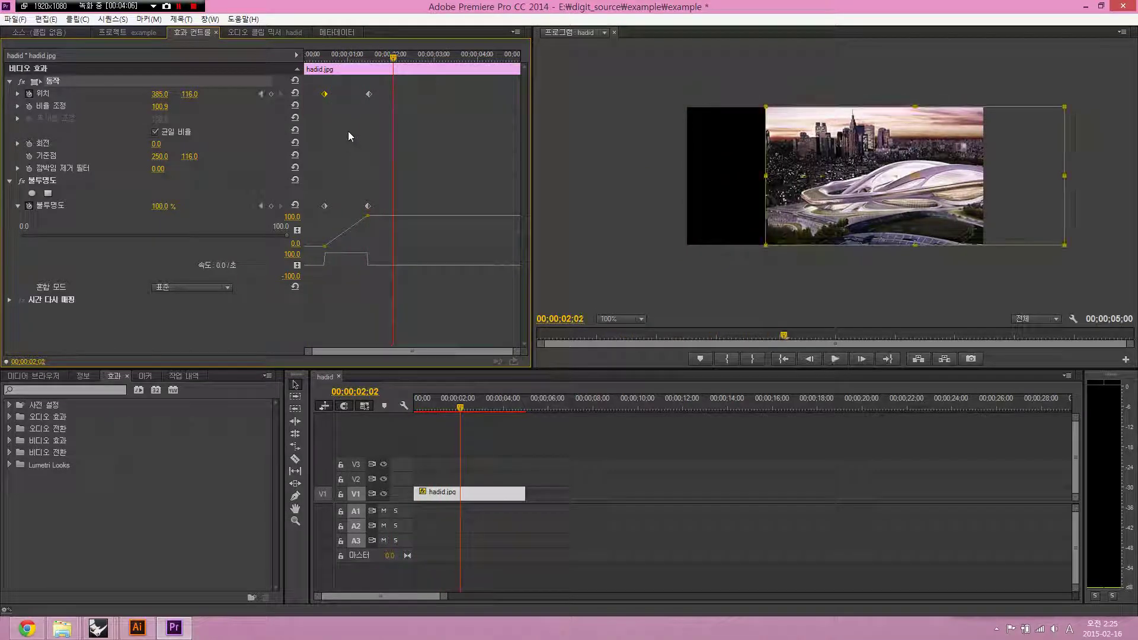
Step: Delete both Position keyframes, switch off Position animation, and replay the fade-in from the start
left_click_drag(310, 108, 412, 86)
key("Delete")
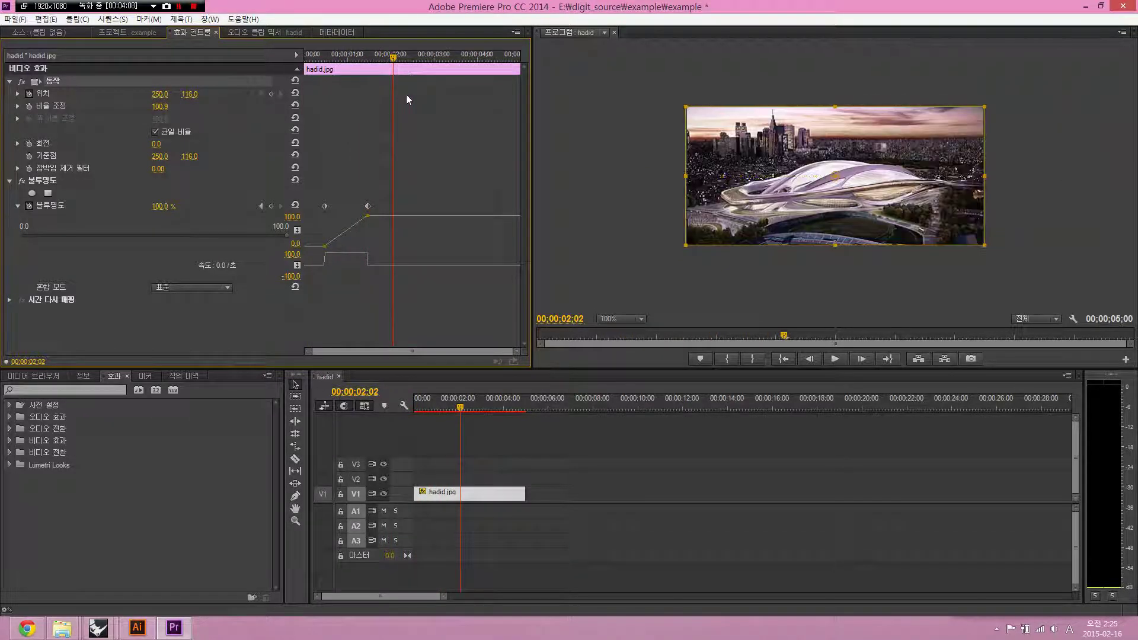
left_click(653, 173)
left_click(322, 103)
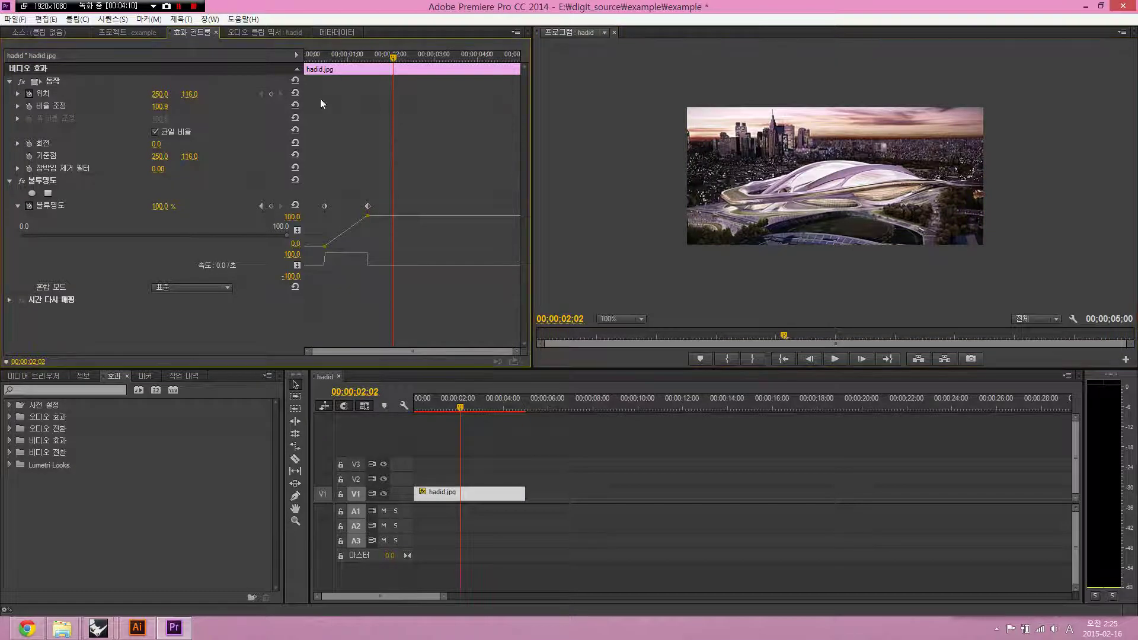
left_click(27, 95)
key("Home")
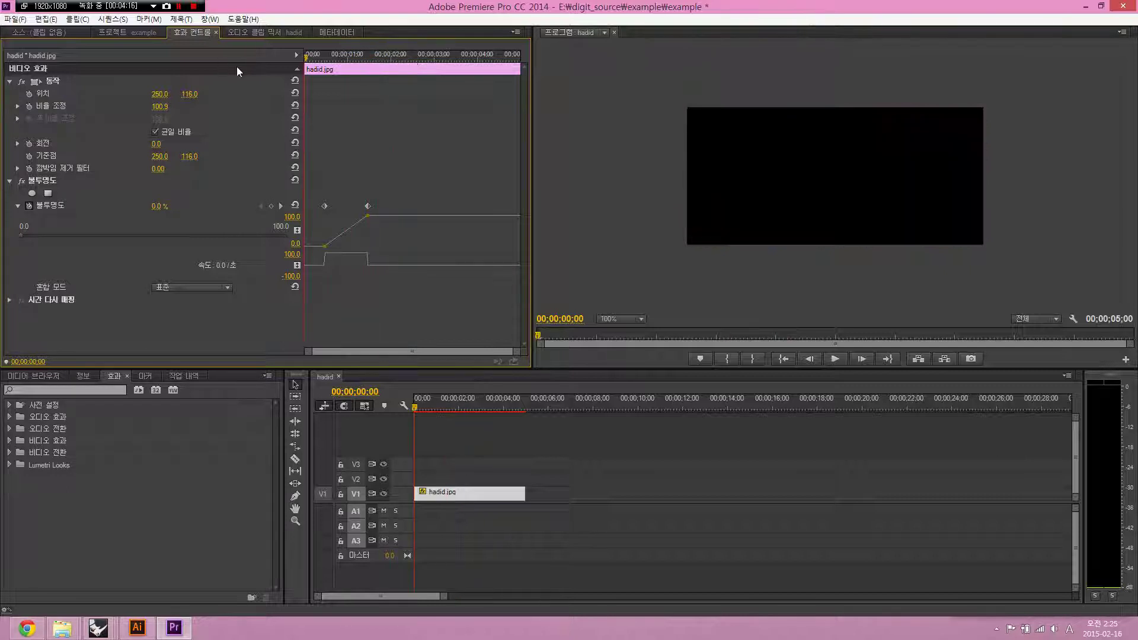
key("space")
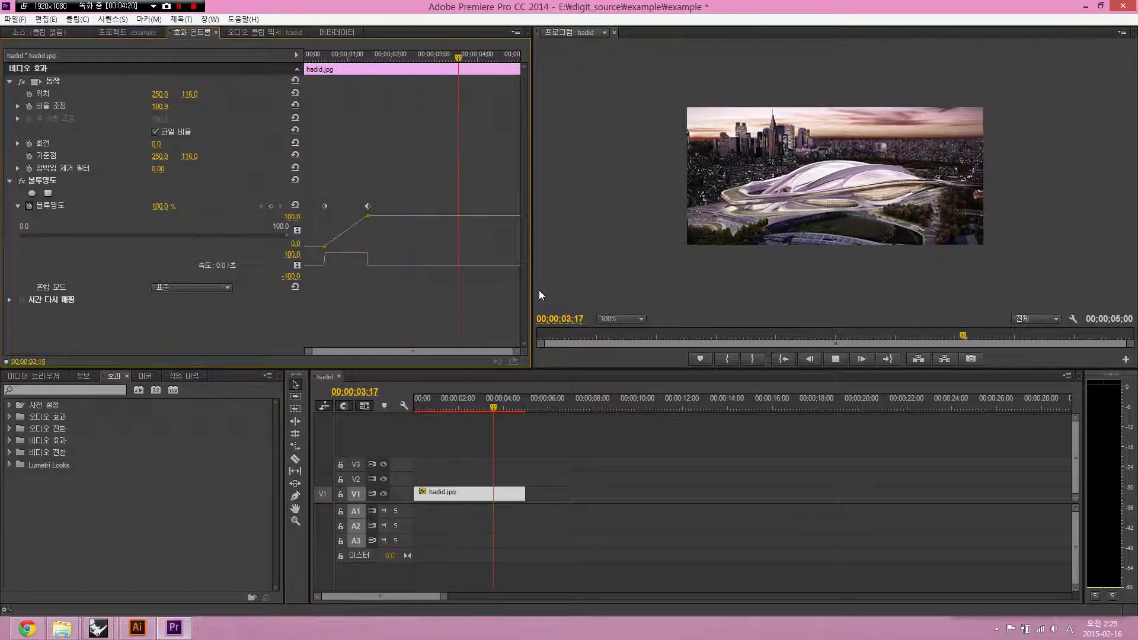
left_click(525, 409)
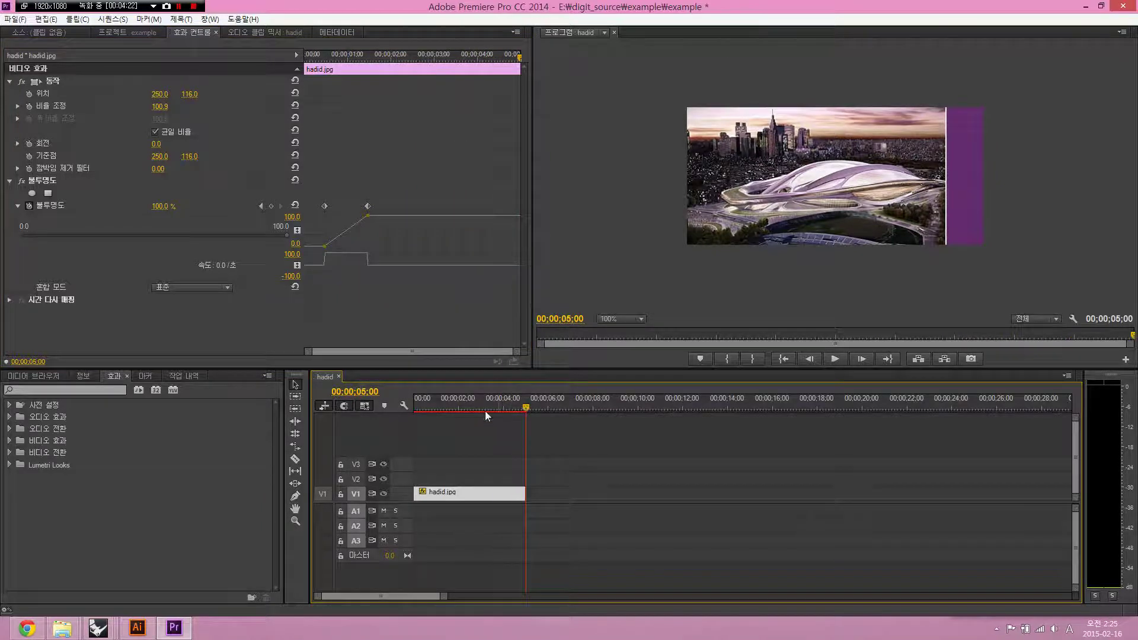
Step: Import hadid2.jpg, deleting a duplicate hadid.jpg import, and place it on V2 at 00;00;05;00
left_click(448, 293)
left_click(104, 33)
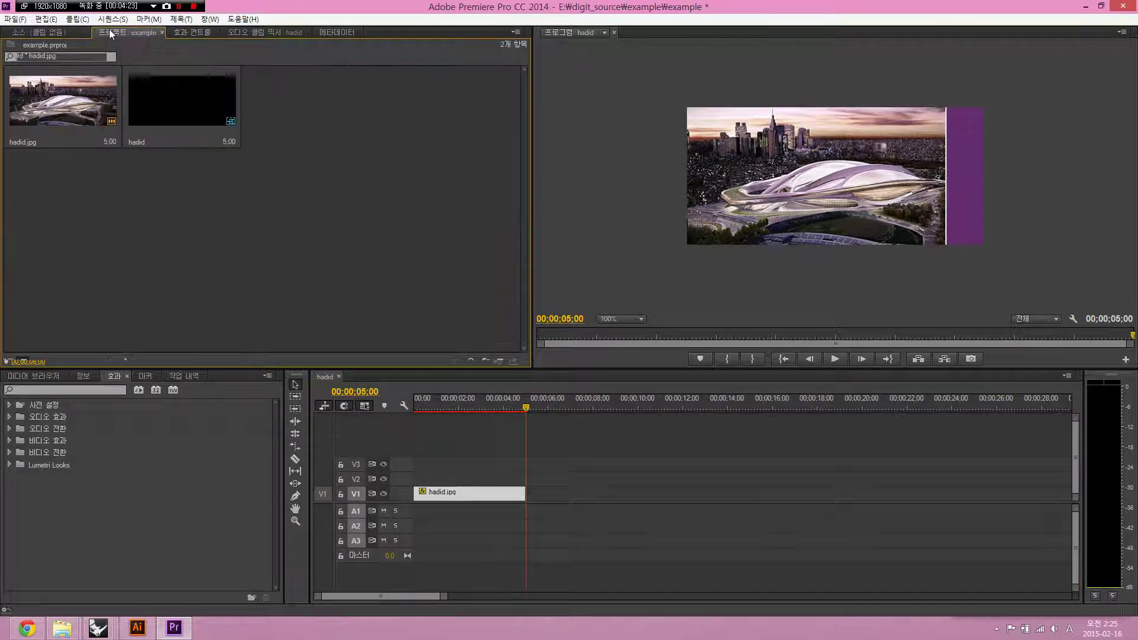
double_click(261, 128)
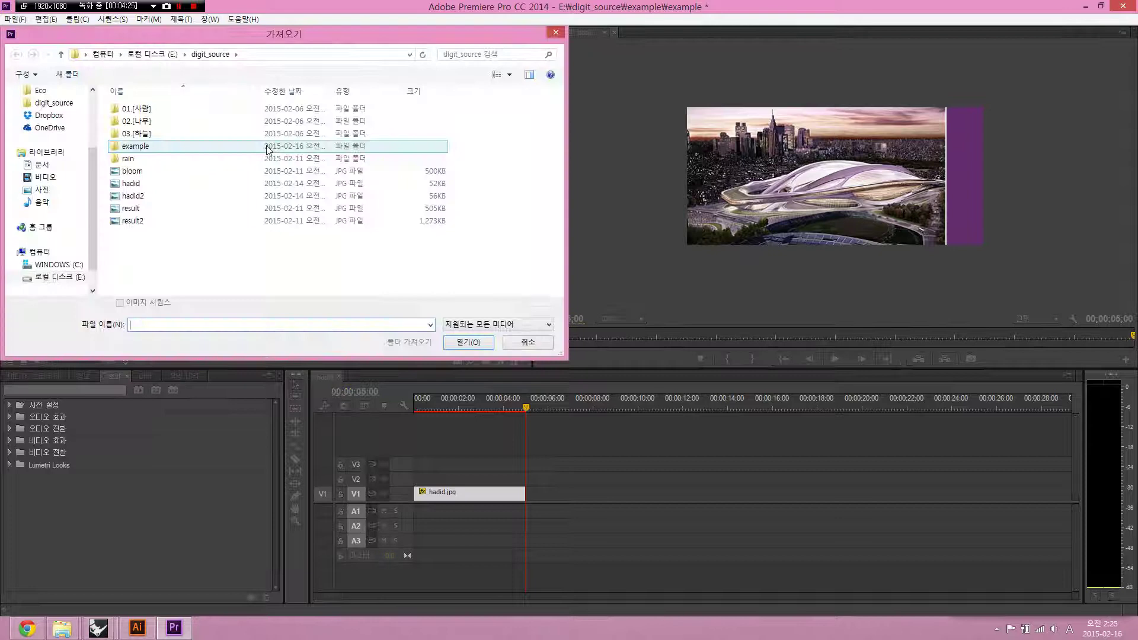
double_click(159, 183)
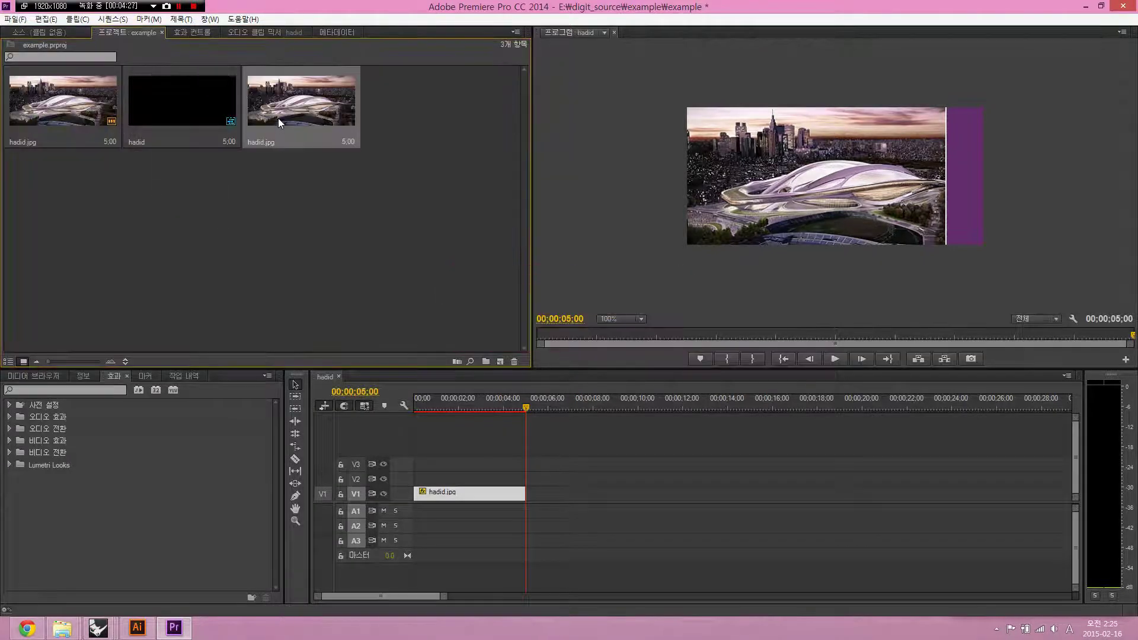
key("Delete")
double_click(262, 123)
double_click(178, 193)
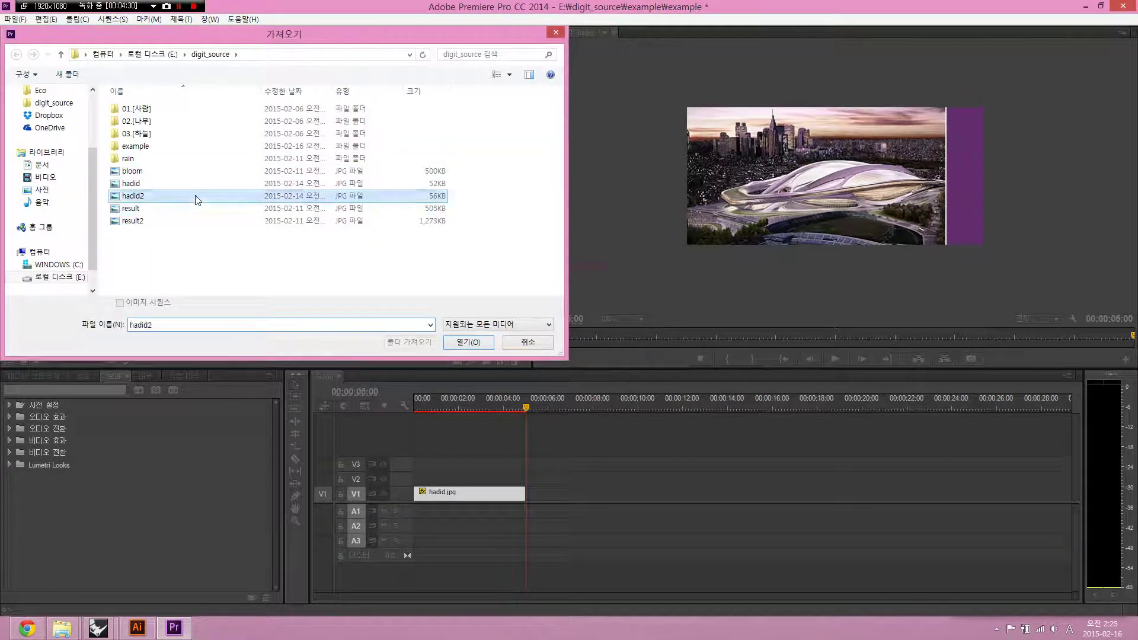
left_click_drag(286, 112, 531, 477)
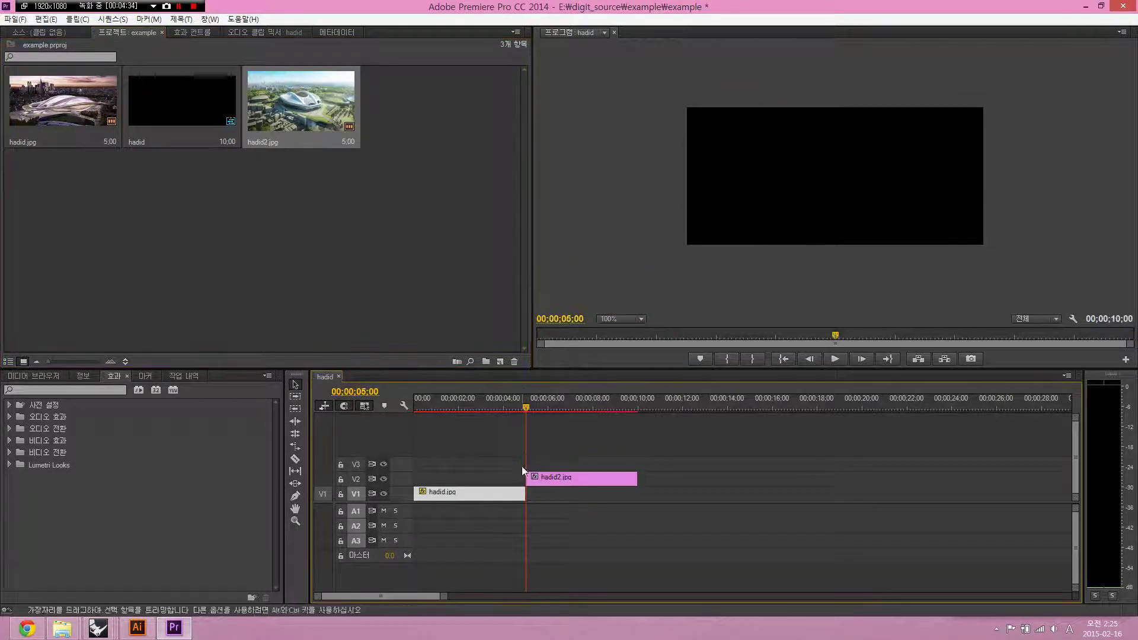
left_click(288, 120)
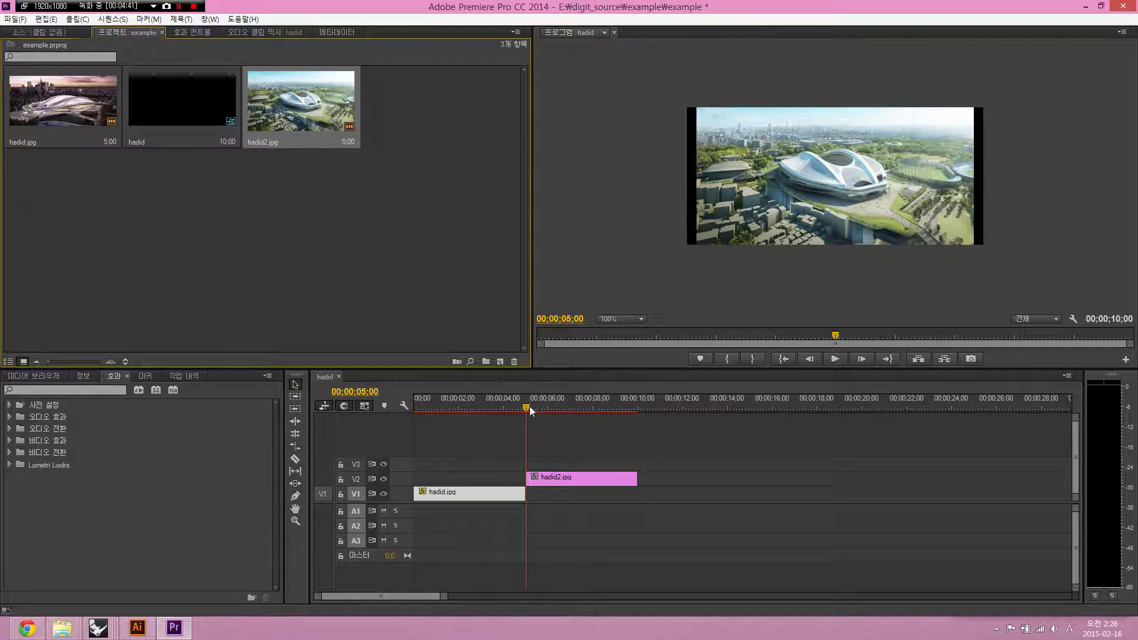
Step: Drop hadid2.jpg onto V1 right after hadid.jpg, play across the cut, and maximize the Program Monitor
left_click_drag(528, 406, 506, 407)
left_click_drag(563, 485, 539, 485)
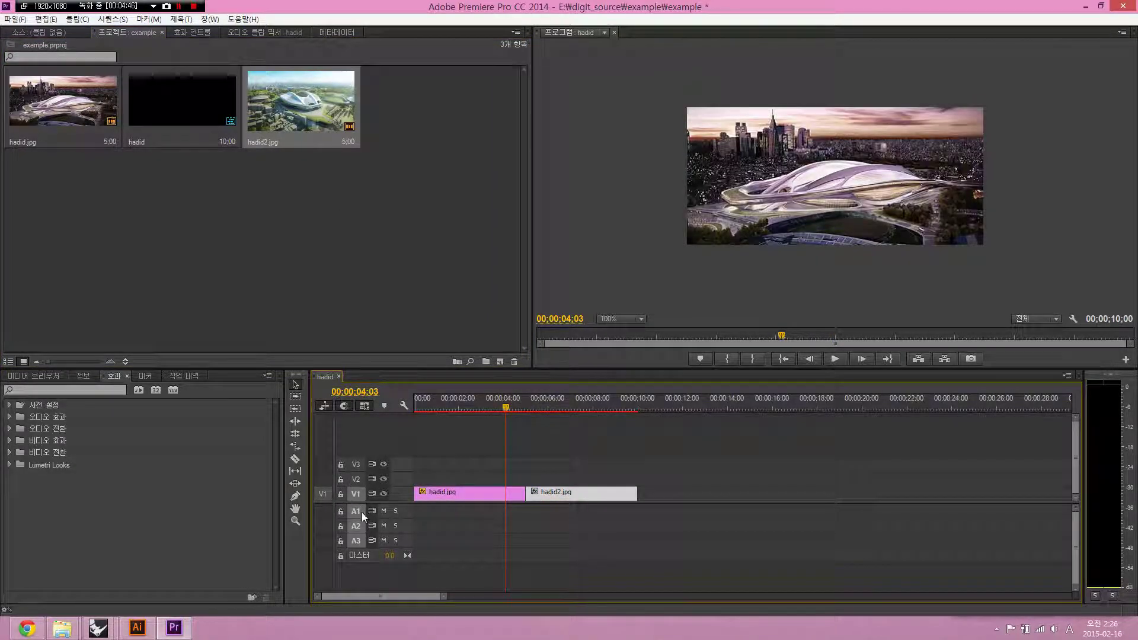
left_click_drag(468, 397, 454, 397)
key("space")
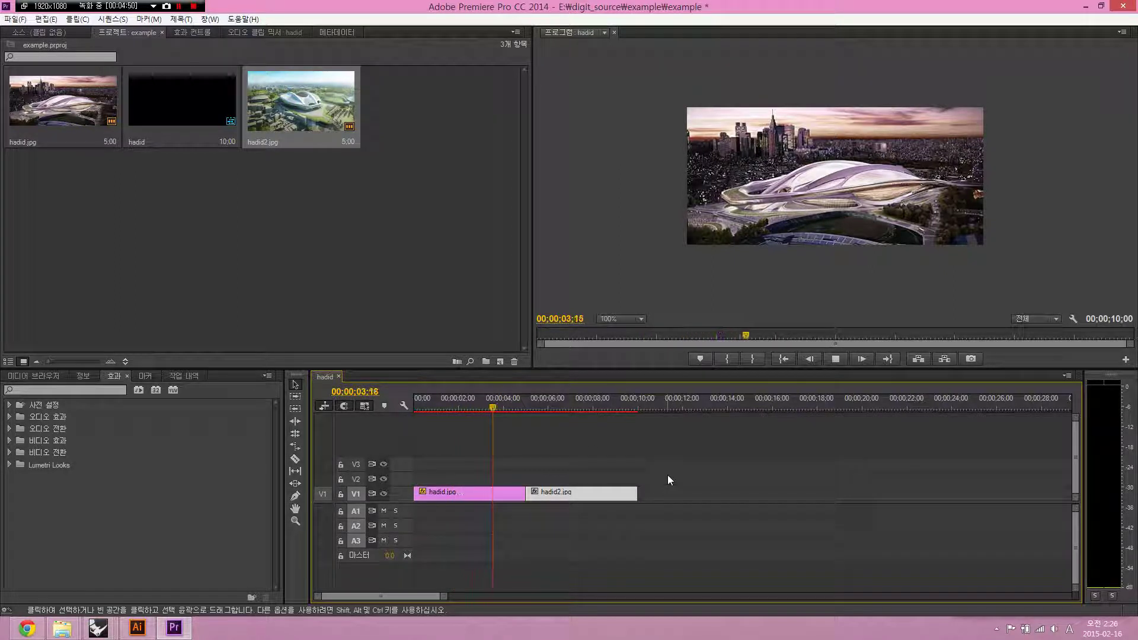
key("space")
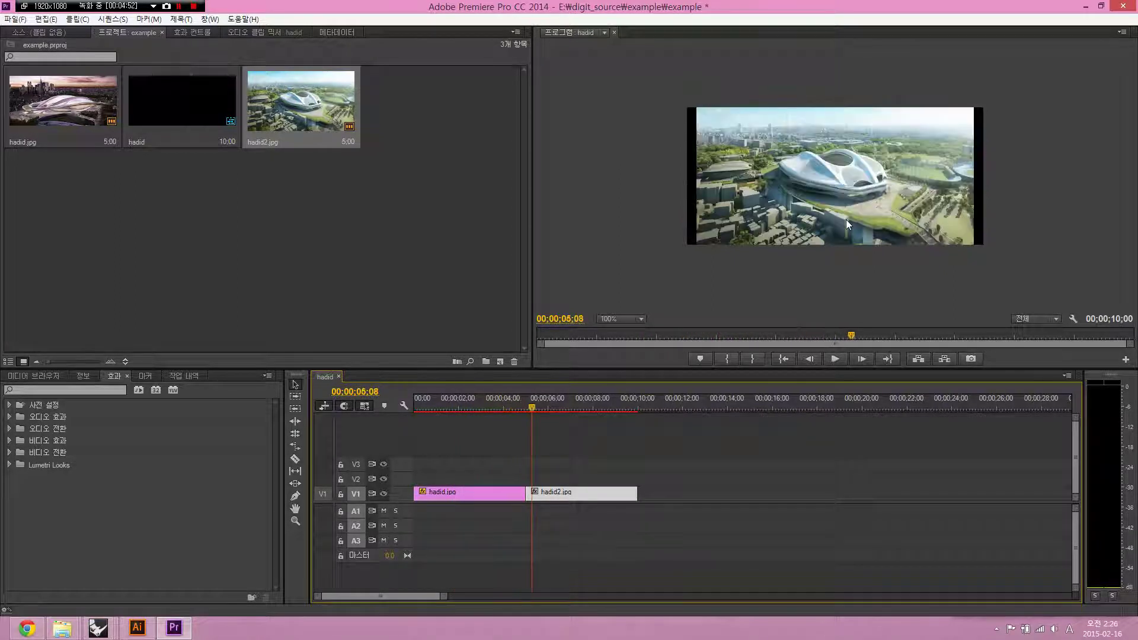
key("grave")
key("grave")
key("grave")
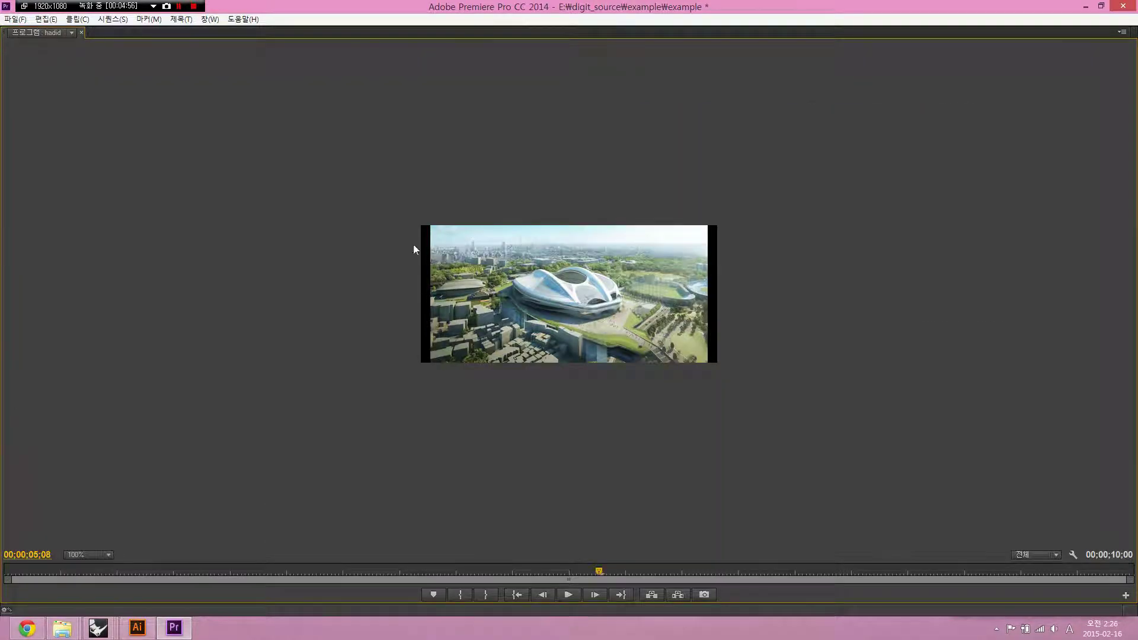
Step: Scale hadid2.jpg up in the Program Monitor to fill the frame width, then restore all panels
double_click(588, 286)
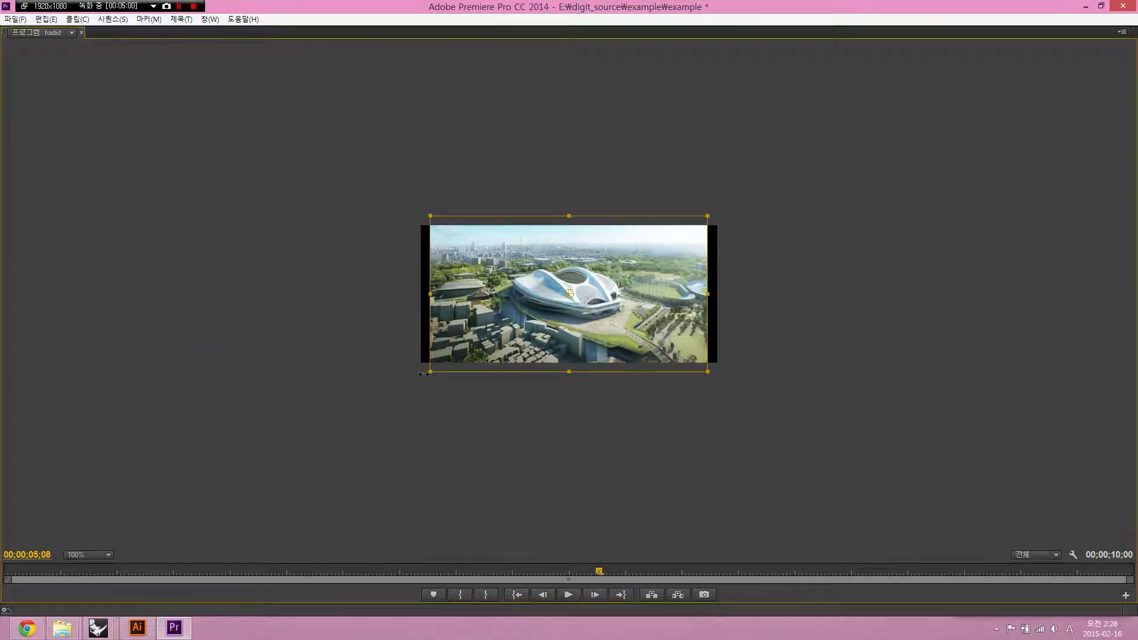
mouse_move(424, 374)
left_mouse_down()
mouse_move(405, 373)
mouse_move(399, 388)
mouse_move(405, 381)
left_mouse_up()
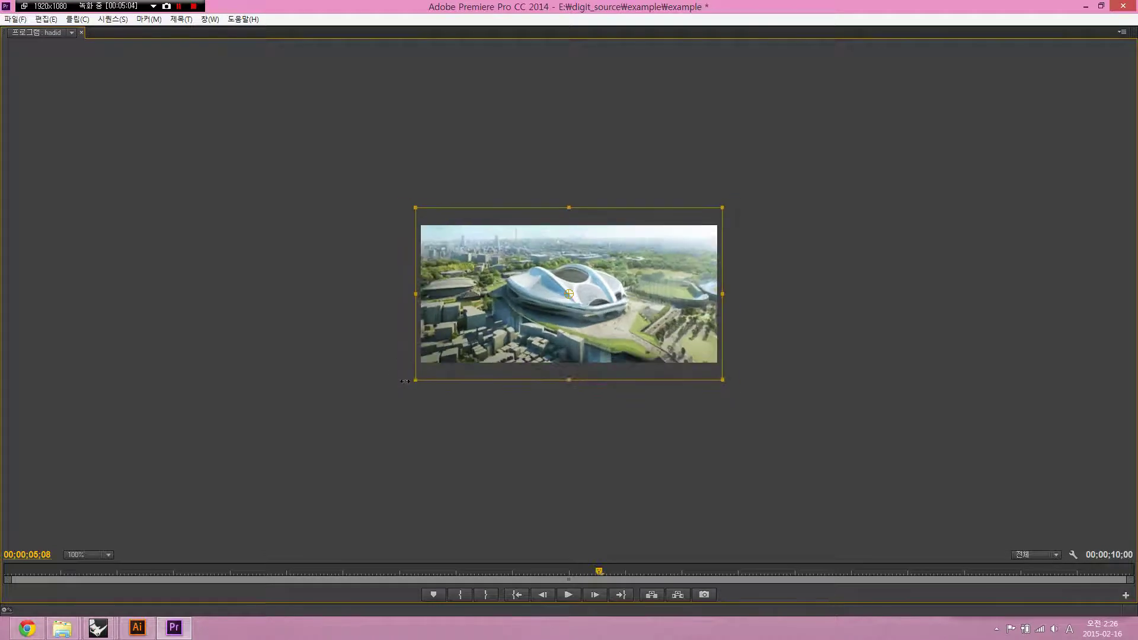
left_click(325, 410)
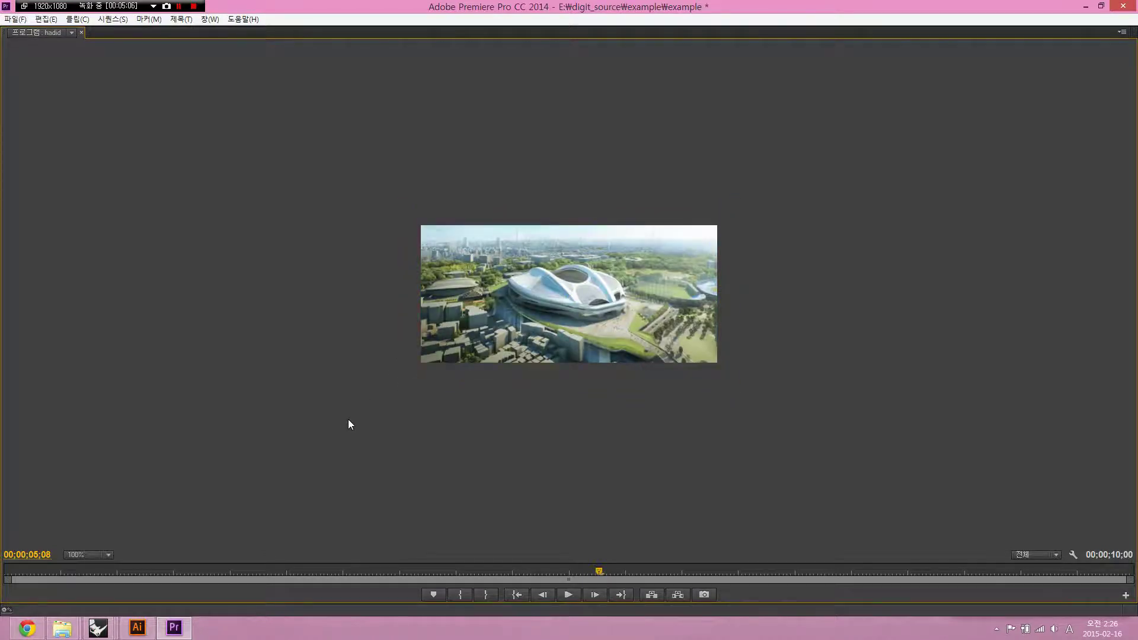
key("grave")
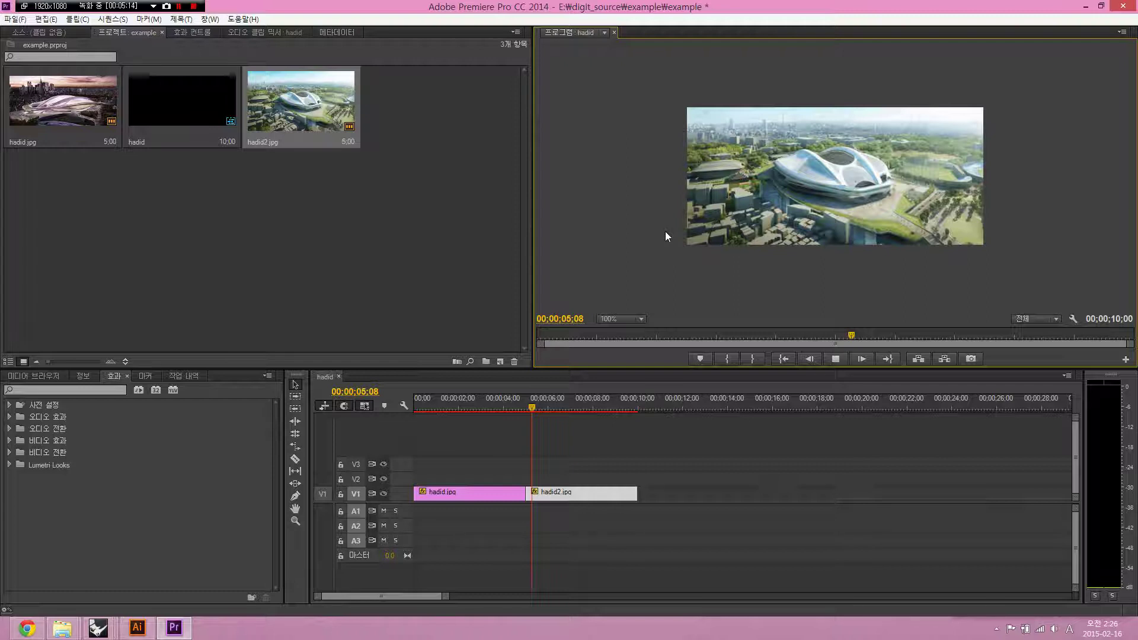
Step: Lift hadid2.jpg off V1 and place it on V2 starting at 00;00;04;12
key("space")
key("space")
left_click_drag(531, 407, 499, 417)
left_click(318, 276)
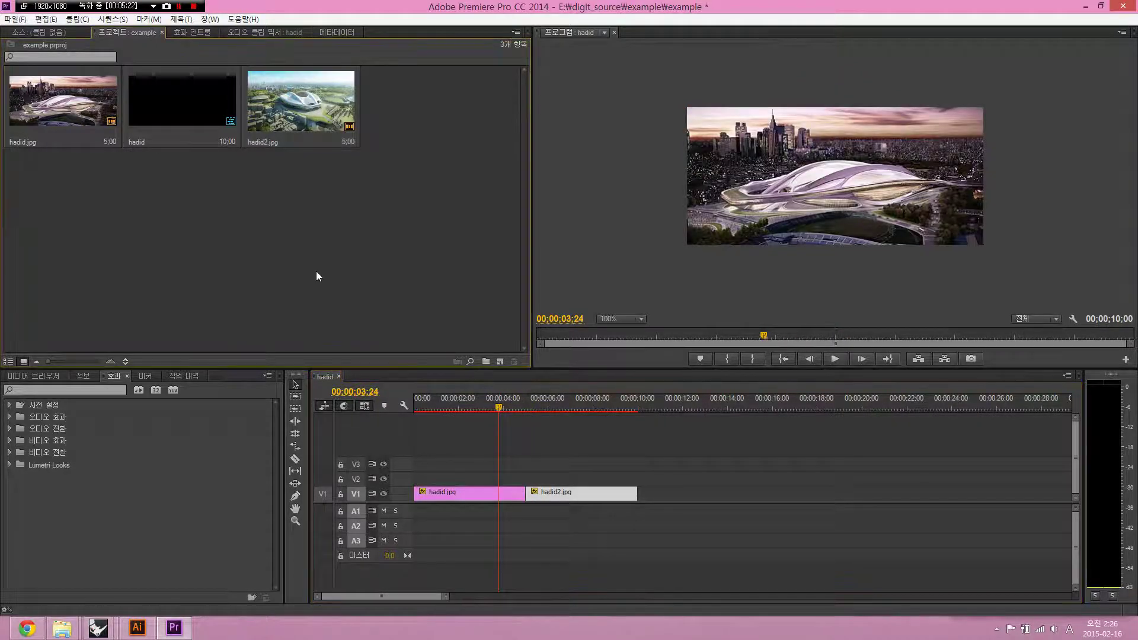
double_click(556, 494)
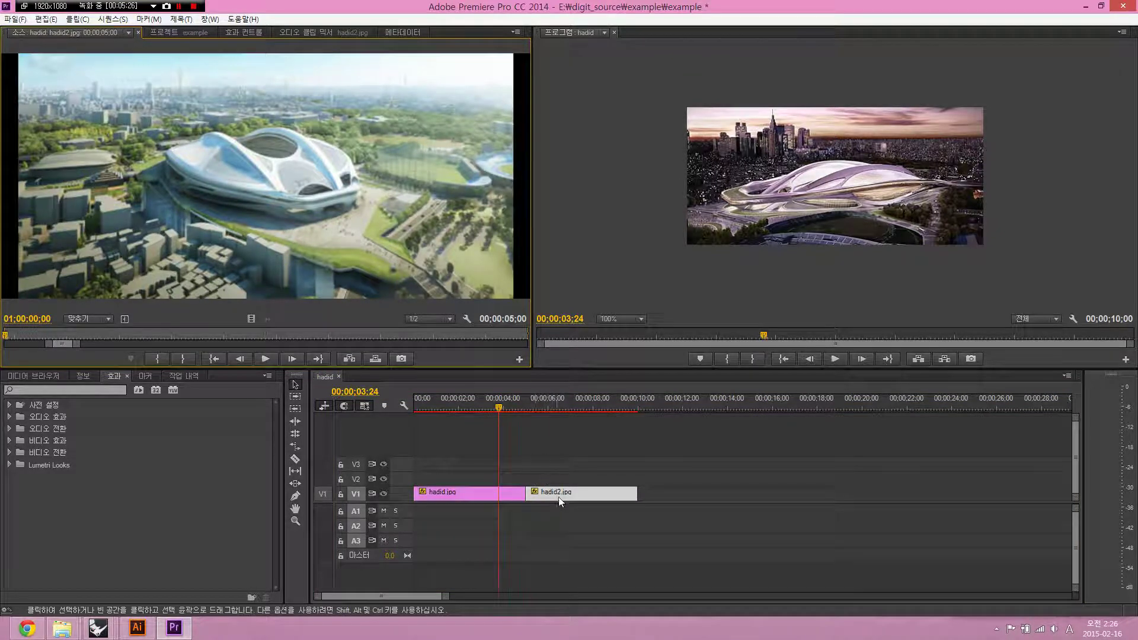
left_click_drag(556, 495, 543, 475)
left_click_drag(519, 410, 511, 407)
left_click_drag(547, 479, 539, 483)
left_click(139, 32)
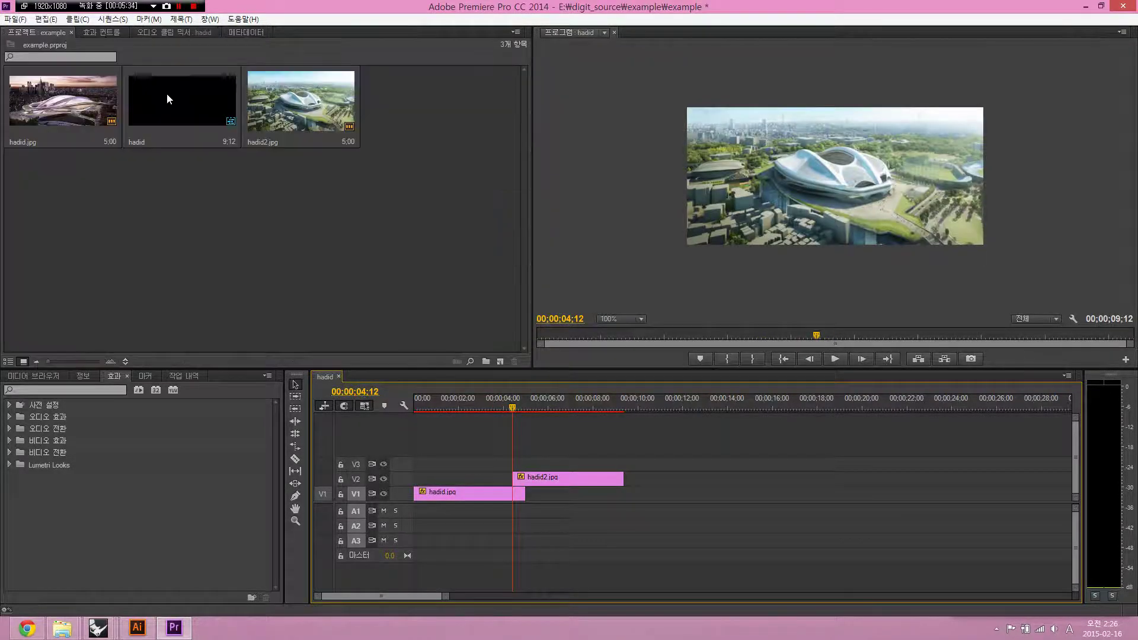
left_click(100, 34)
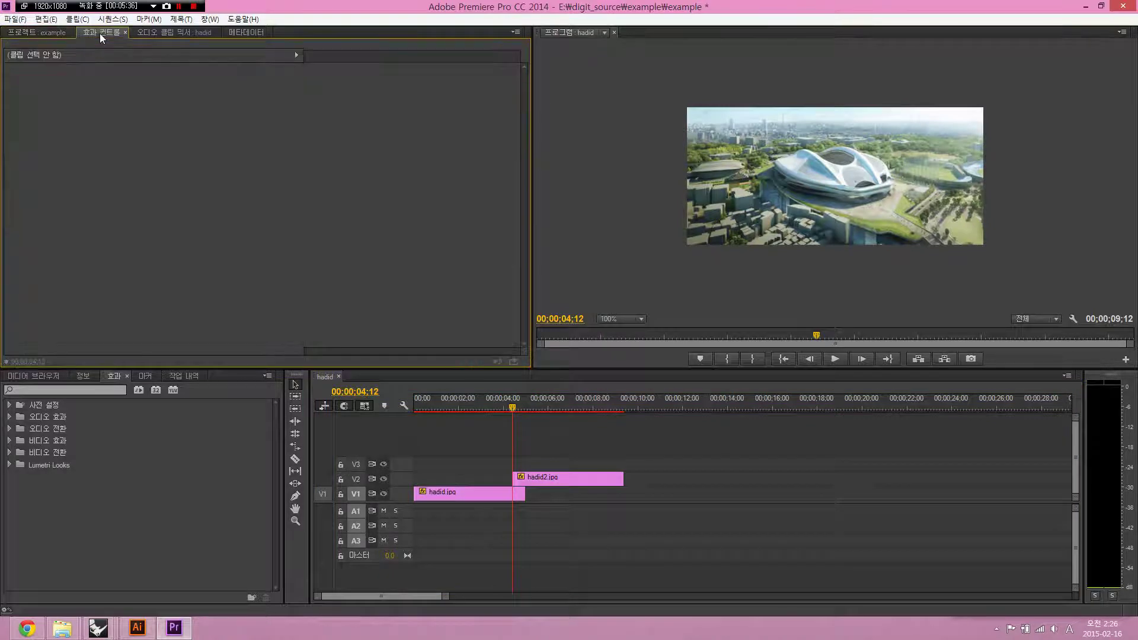
Step: Expand the Video Transitions (비디오 전환) > Dissolve (디졸브) category in the Effects panel
left_click(45, 453)
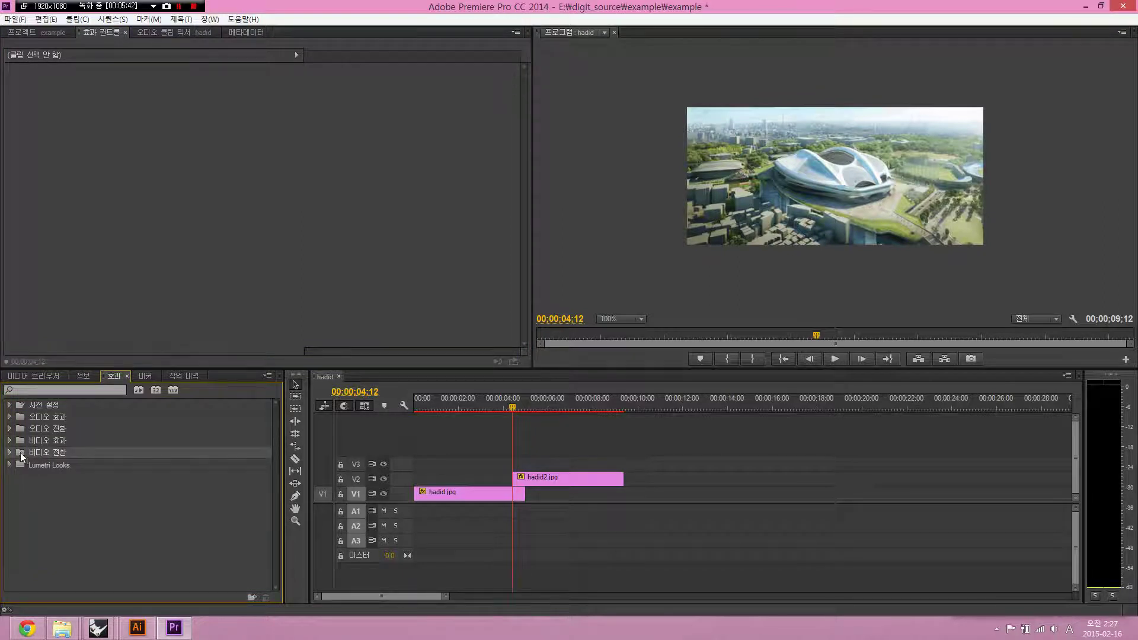
double_click(47, 452)
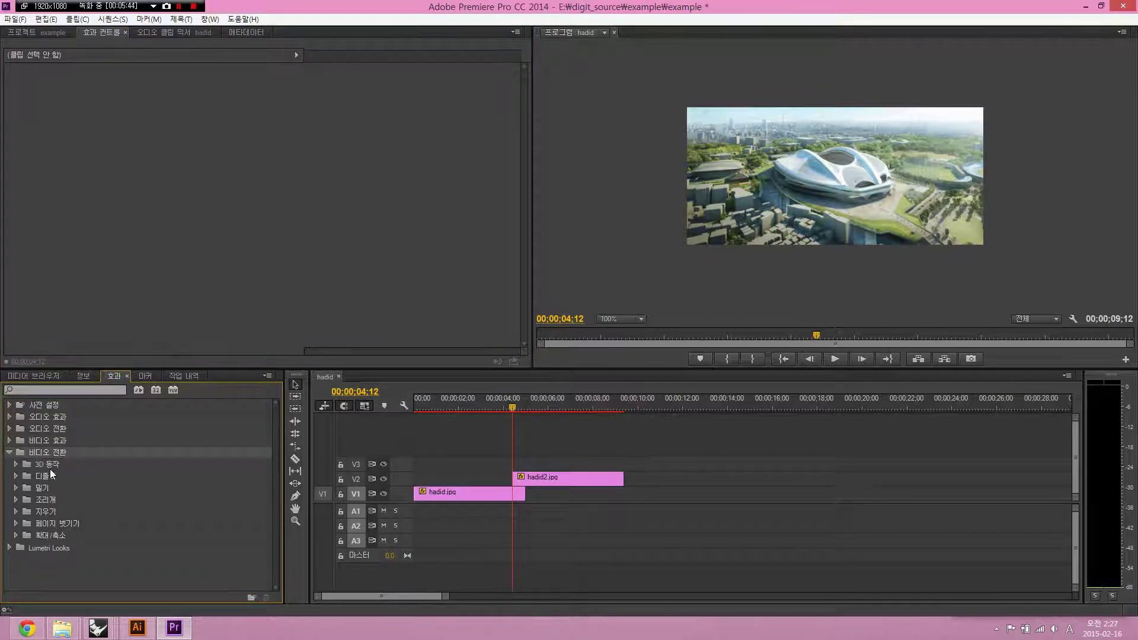
left_click(511, 494)
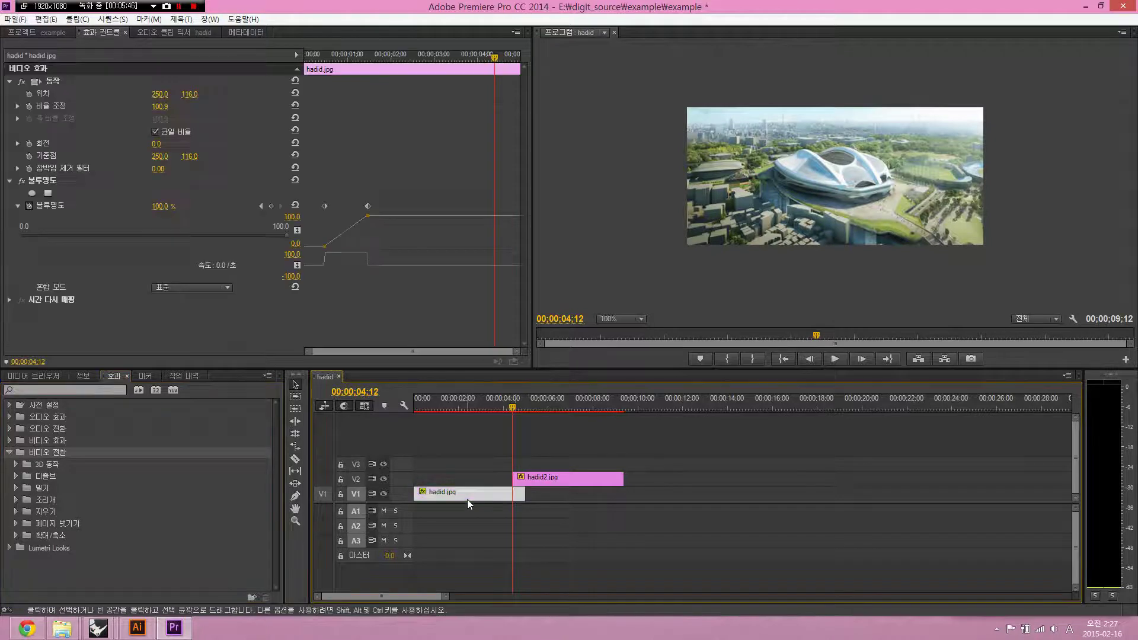
left_click(524, 478)
left_click(469, 478)
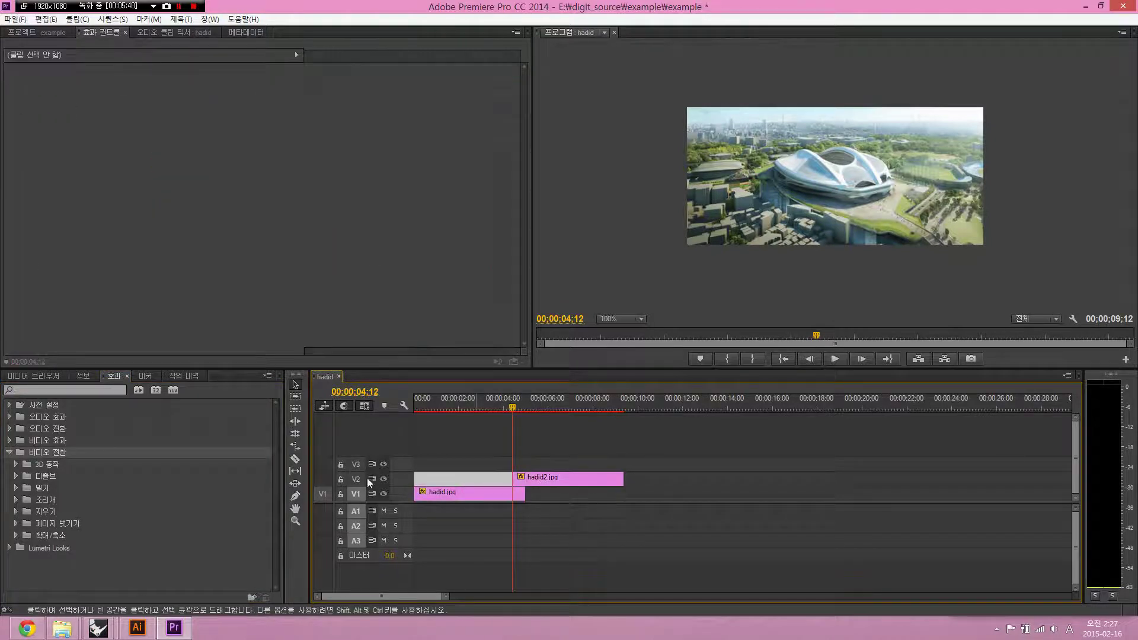
left_click(41, 466)
left_click(16, 476)
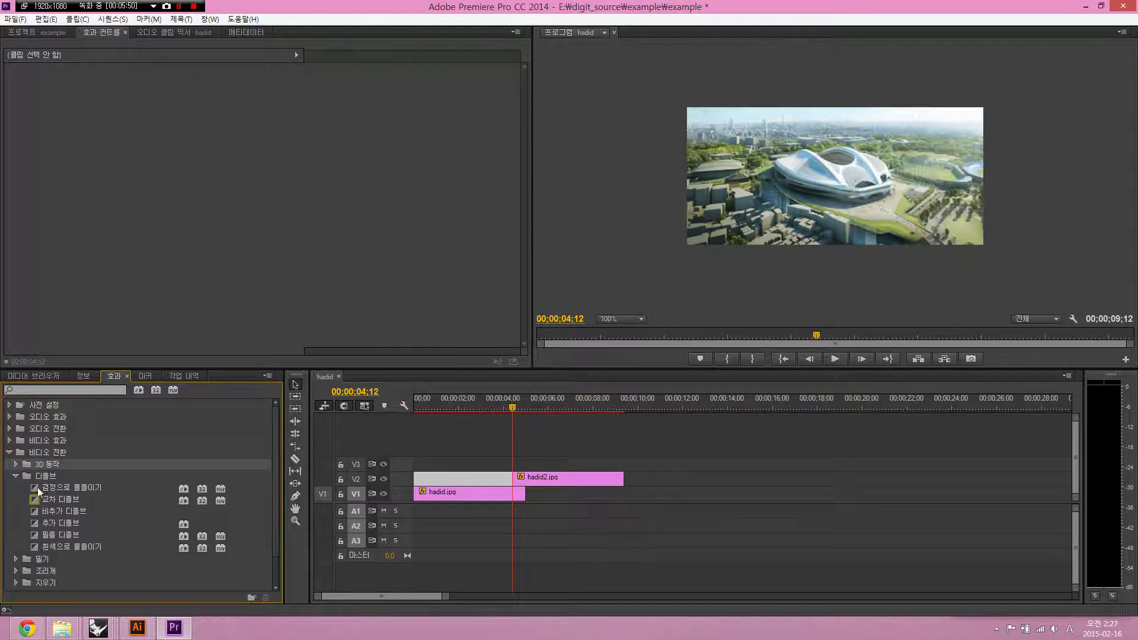
Step: Apply 검정으로 물들이기 (Dip to Black) to the start of hadid2.jpg, then shift the clip slightly earlier
left_click_drag(66, 487, 453, 474)
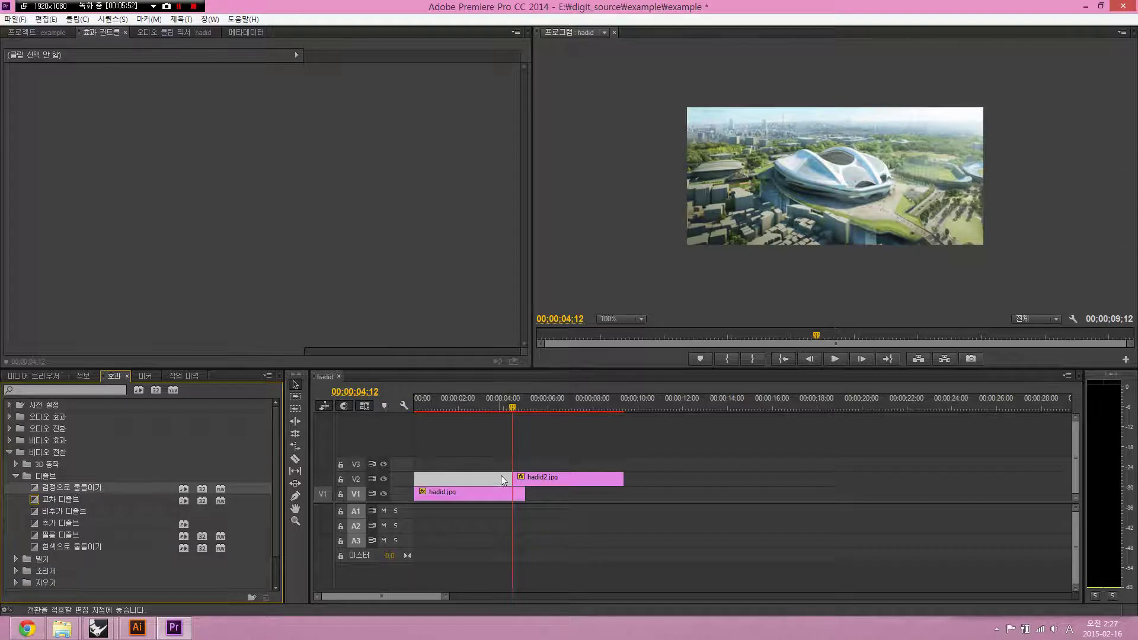
left_click_drag(522, 487, 534, 495)
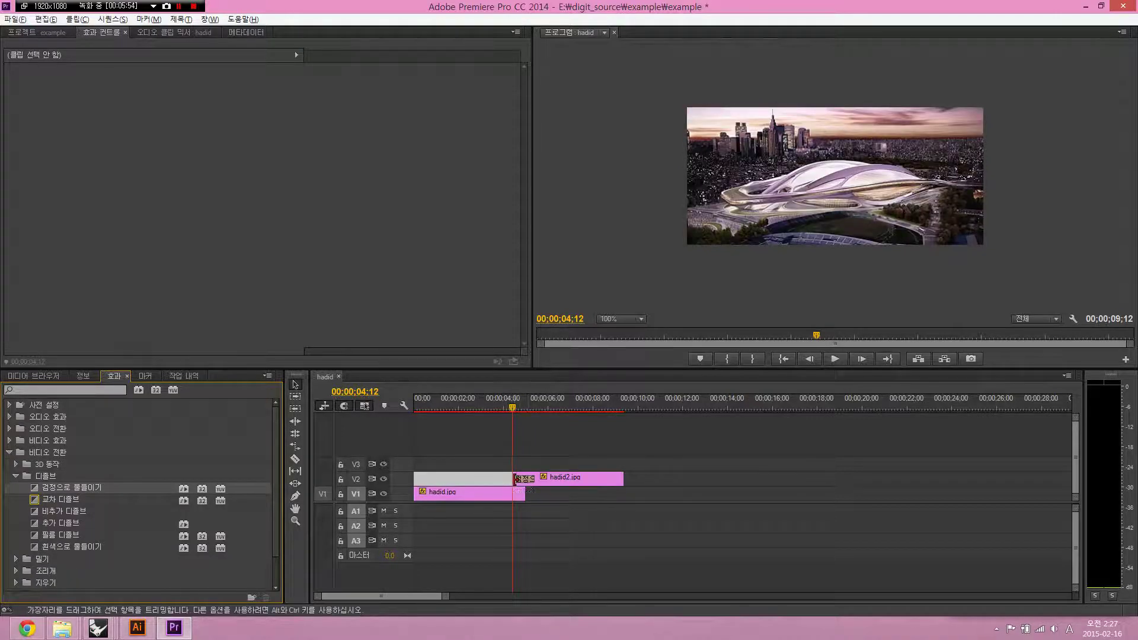
scroll(551, 485, "up", 3)
left_click(582, 480)
left_click_drag(597, 480, 563, 481)
left_click(568, 507)
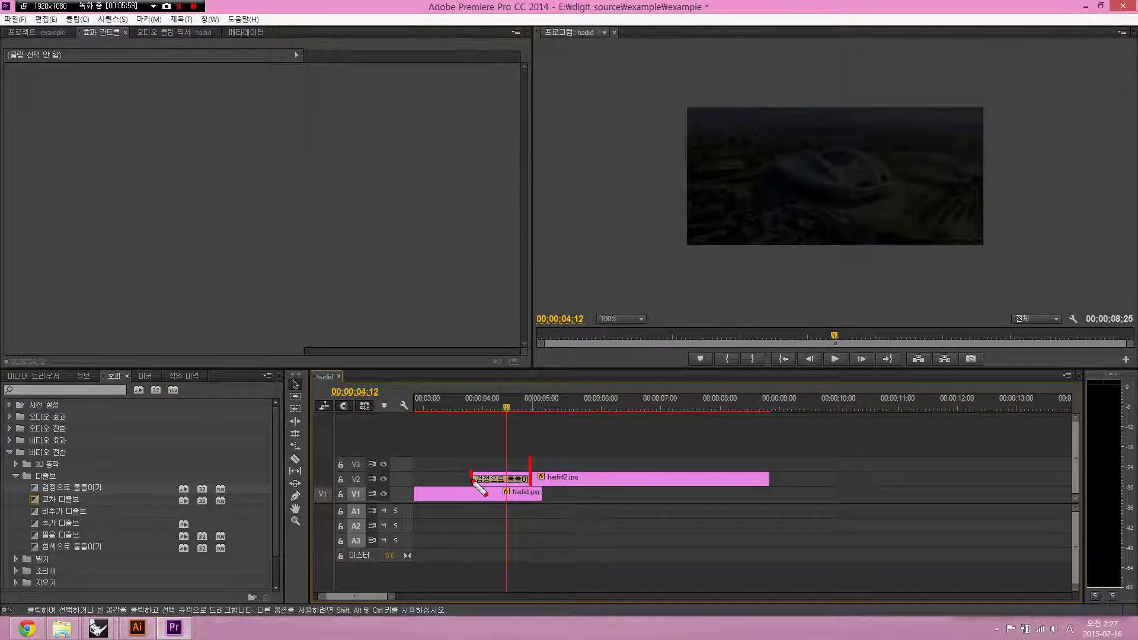
mouse_move(470, 473)
left_mouse_down()
mouse_move(448, 488)
mouse_move(584, 440)
mouse_move(557, 451)
left_mouse_up()
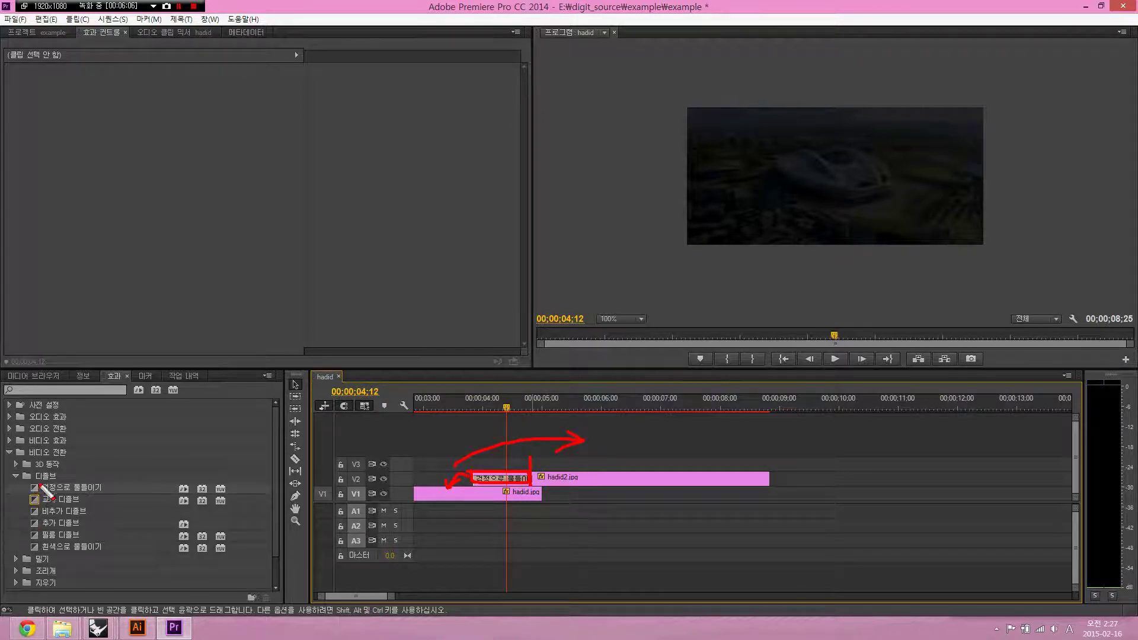
mouse_move(27, 470)
left_mouse_down()
mouse_move(45, 482)
mouse_move(68, 447)
mouse_move(20, 450)
mouse_move(69, 439)
mouse_move(85, 453)
left_mouse_up()
key("Escape")
key("ctrl+alt+d")
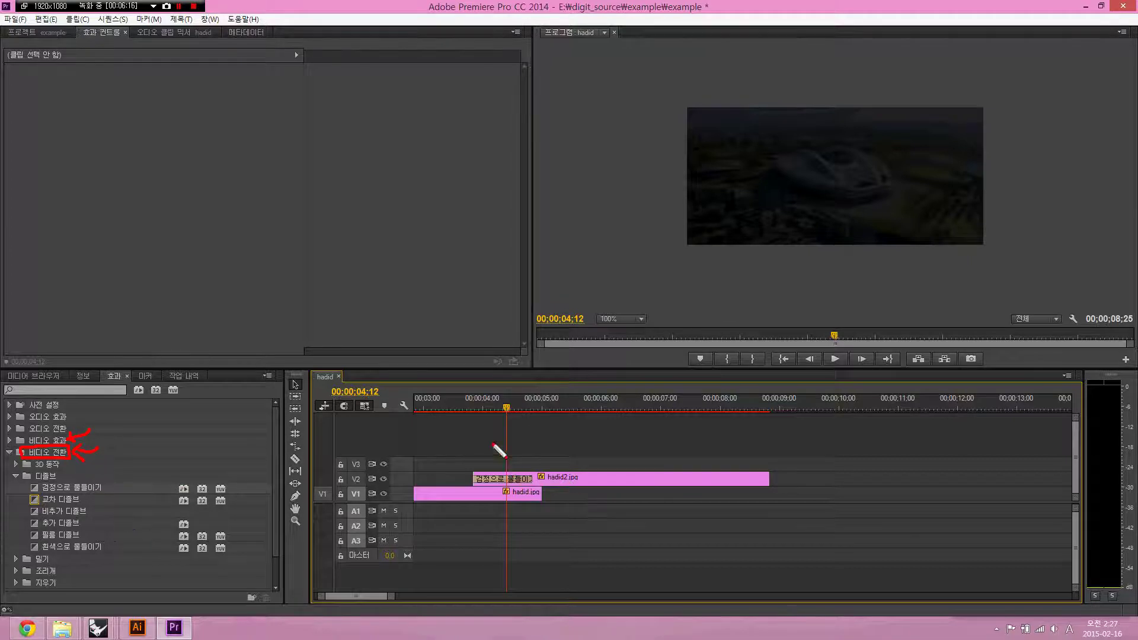
mouse_move(491, 441)
left_mouse_down()
mouse_move(513, 469)
mouse_move(514, 439)
mouse_move(493, 406)
mouse_move(437, 407)
left_mouse_up()
key("Escape")
key("space")
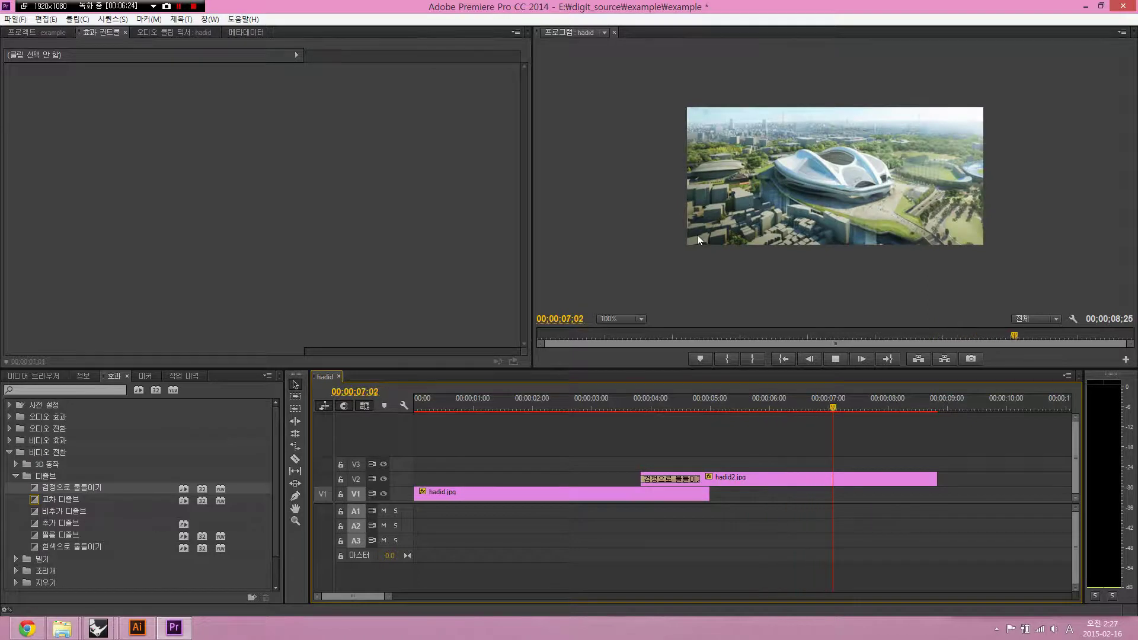
key("space")
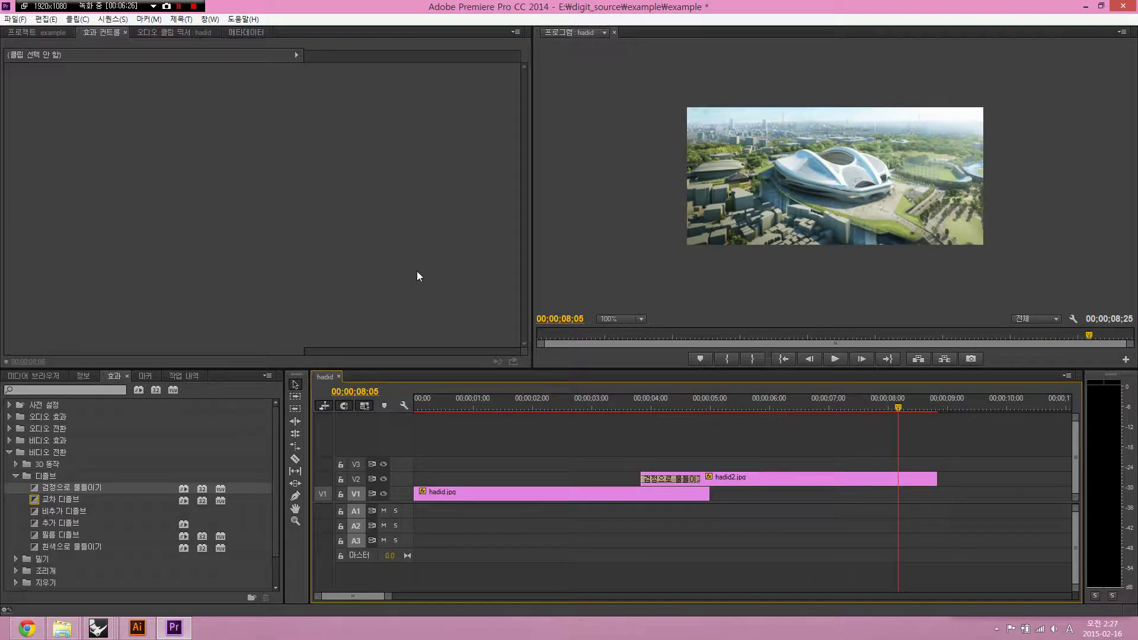
left_click(404, 271)
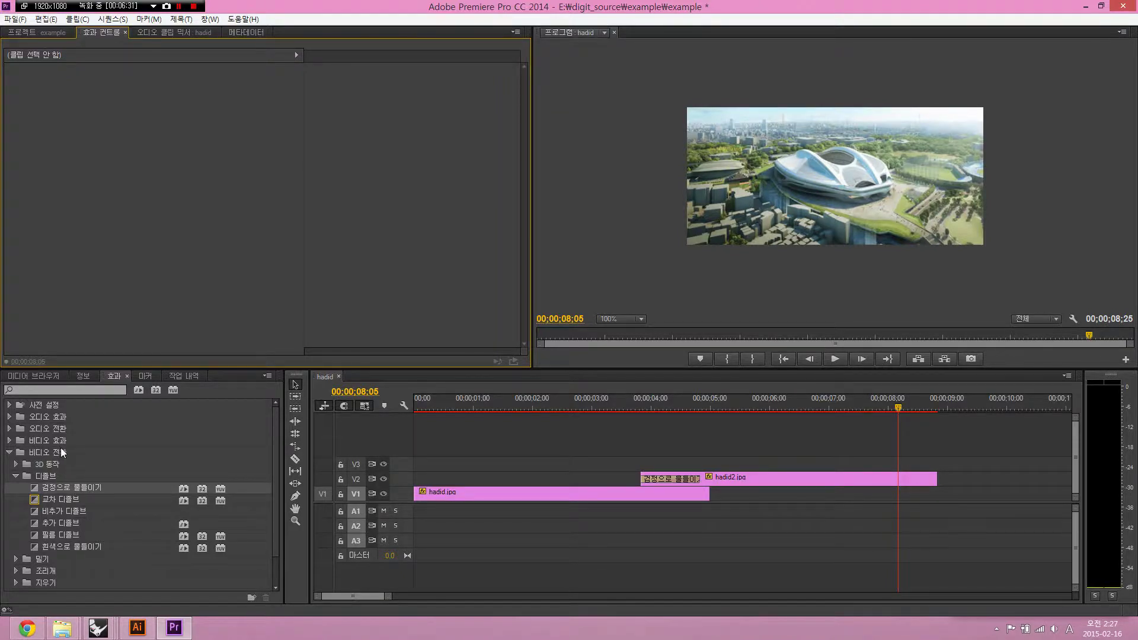
left_click(9, 441)
left_click(9, 442)
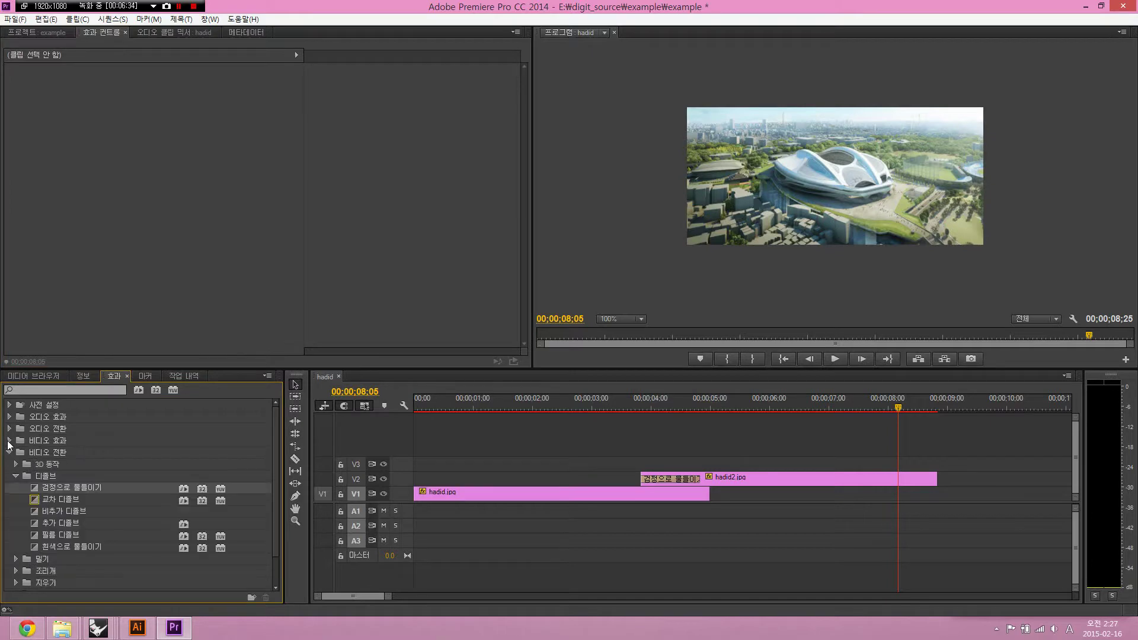
left_click(314, 229)
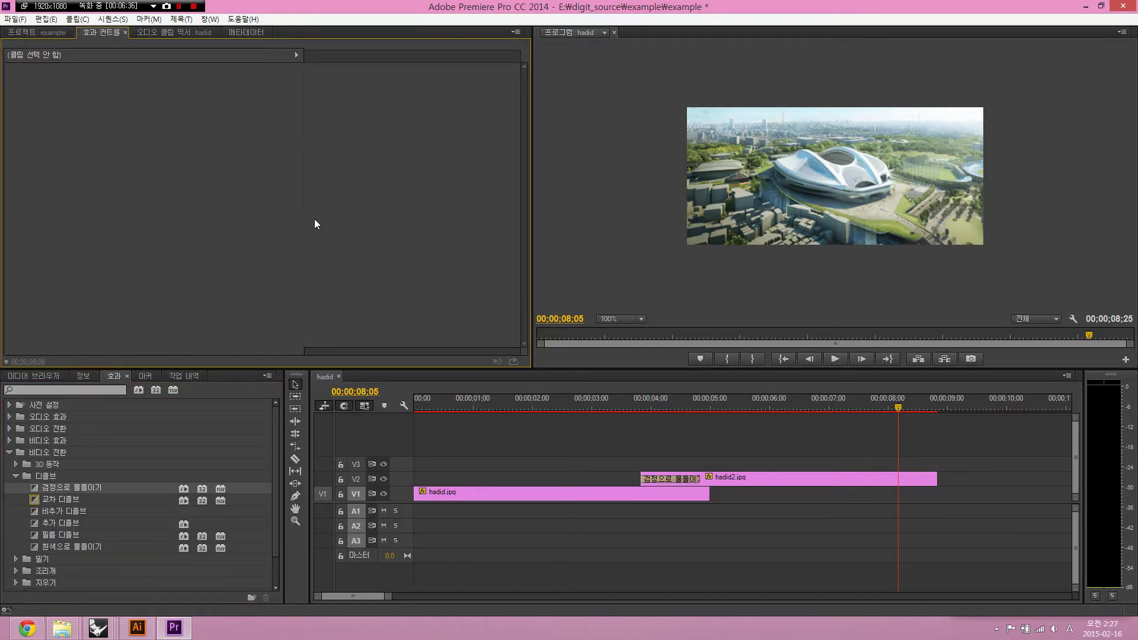